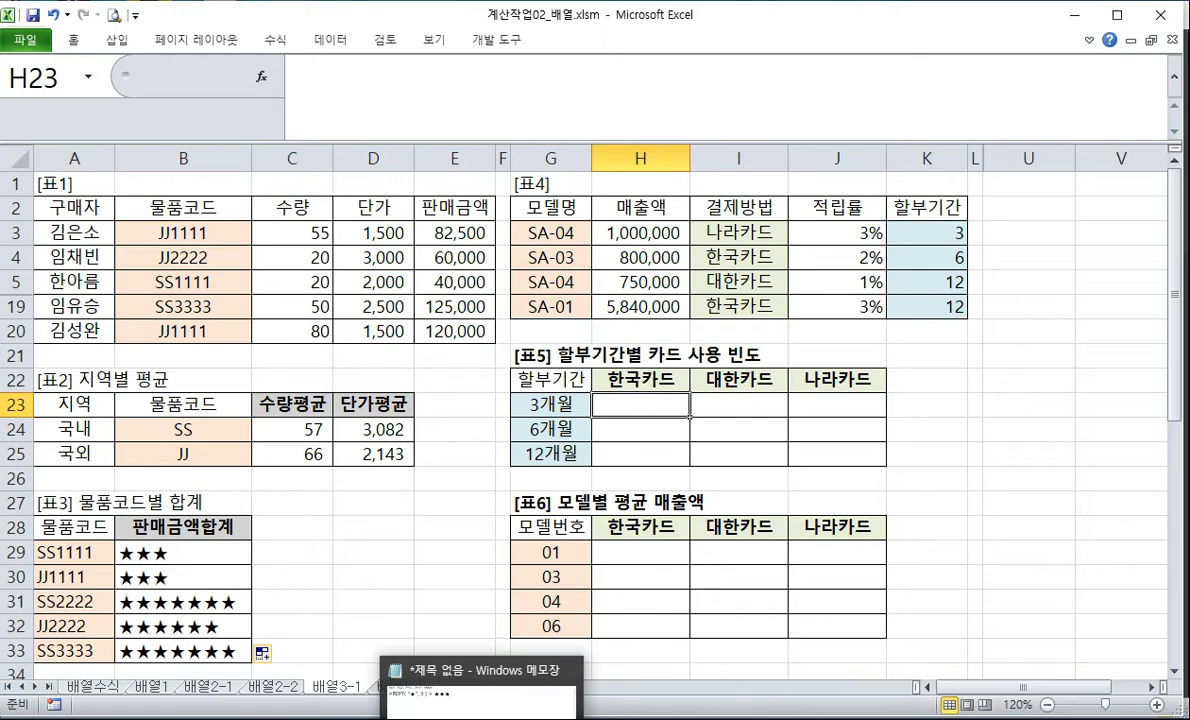
Step: Switch to Notepad and review the REPT("★", 3) example, especially its repeat count, before returning to the workbook
{"action": "left_click", "coordinate": [481, 718]}
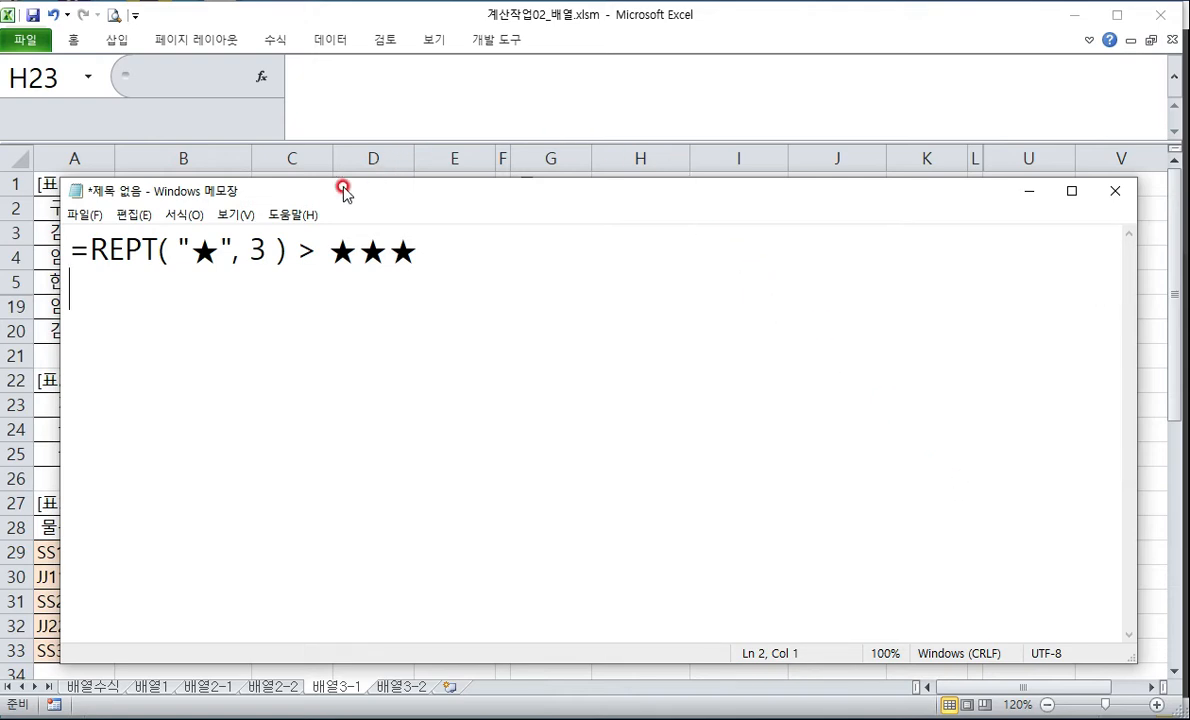
{"action": "double_click", "coordinate": [252, 248]}
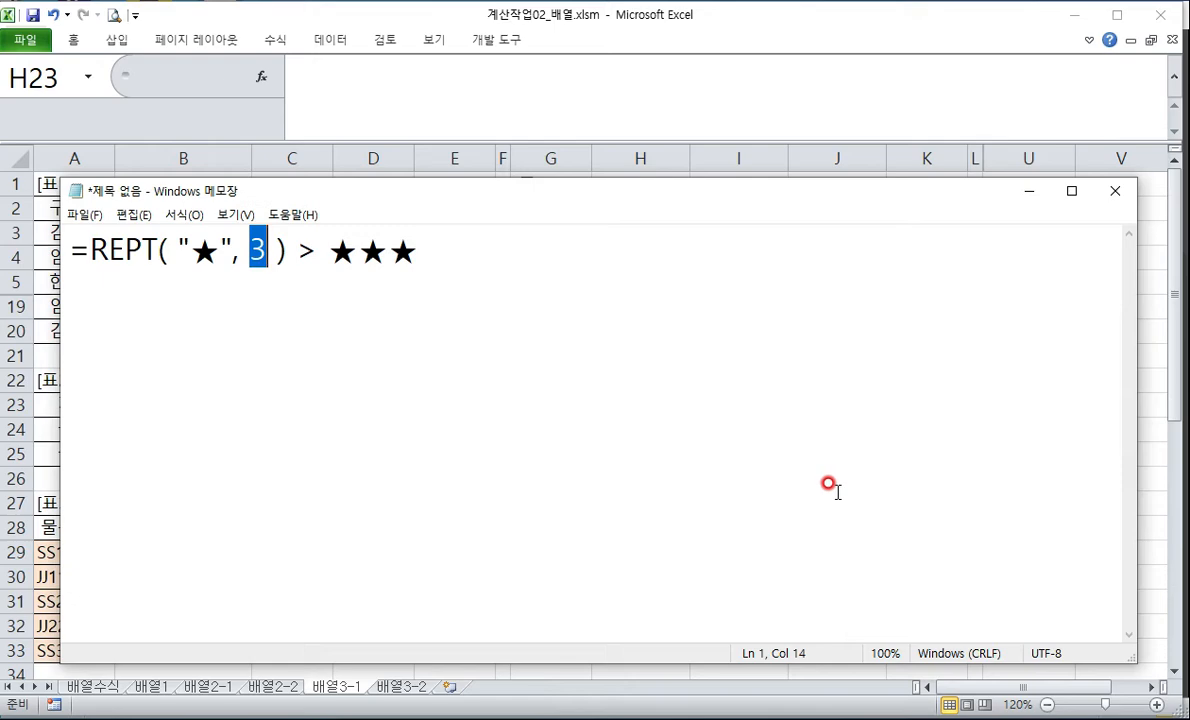
{"action": "left_click", "coordinate": [1032, 191]}
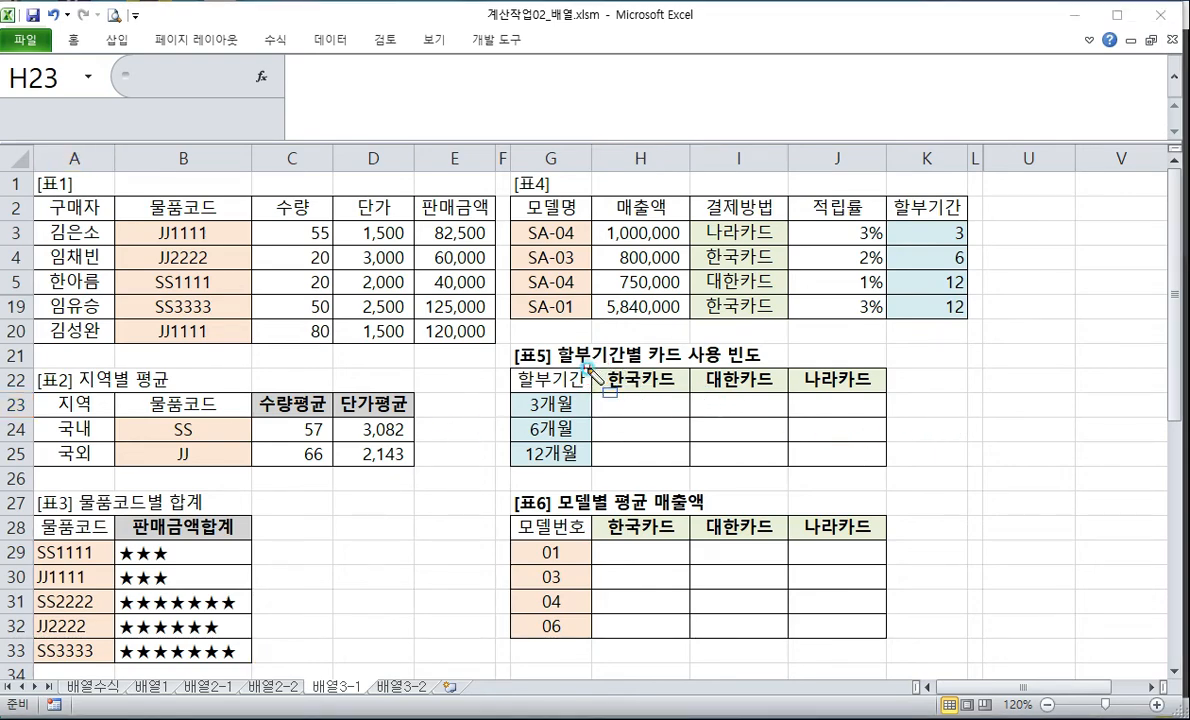
{"action": "mouse_move", "coordinate": [588, 367]}
{"action": "left_mouse_down"}
{"action": "mouse_move", "coordinate": [799, 400]}
{"action": "mouse_move", "coordinate": [900, 395]}
{"action": "left_mouse_up"}
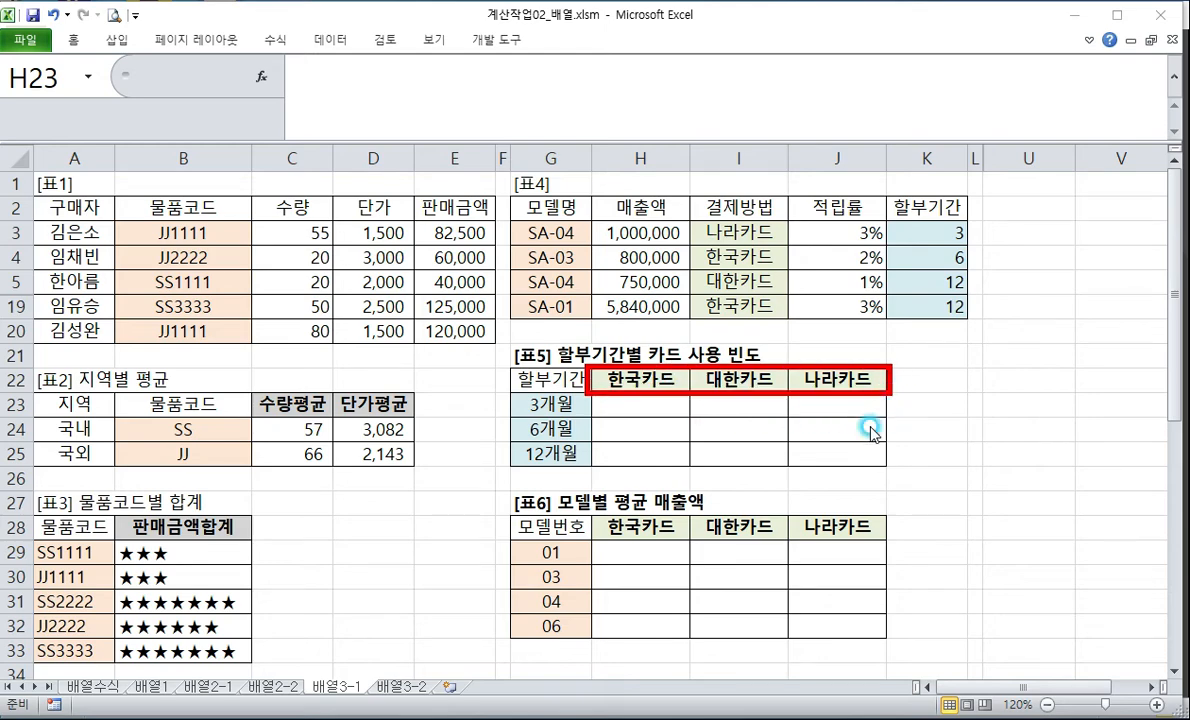
{"action": "mouse_move", "coordinate": [505, 392]}
{"action": "left_mouse_down"}
{"action": "mouse_move", "coordinate": [585, 400]}
{"action": "mouse_move", "coordinate": [592, 472]}
{"action": "left_mouse_up"}
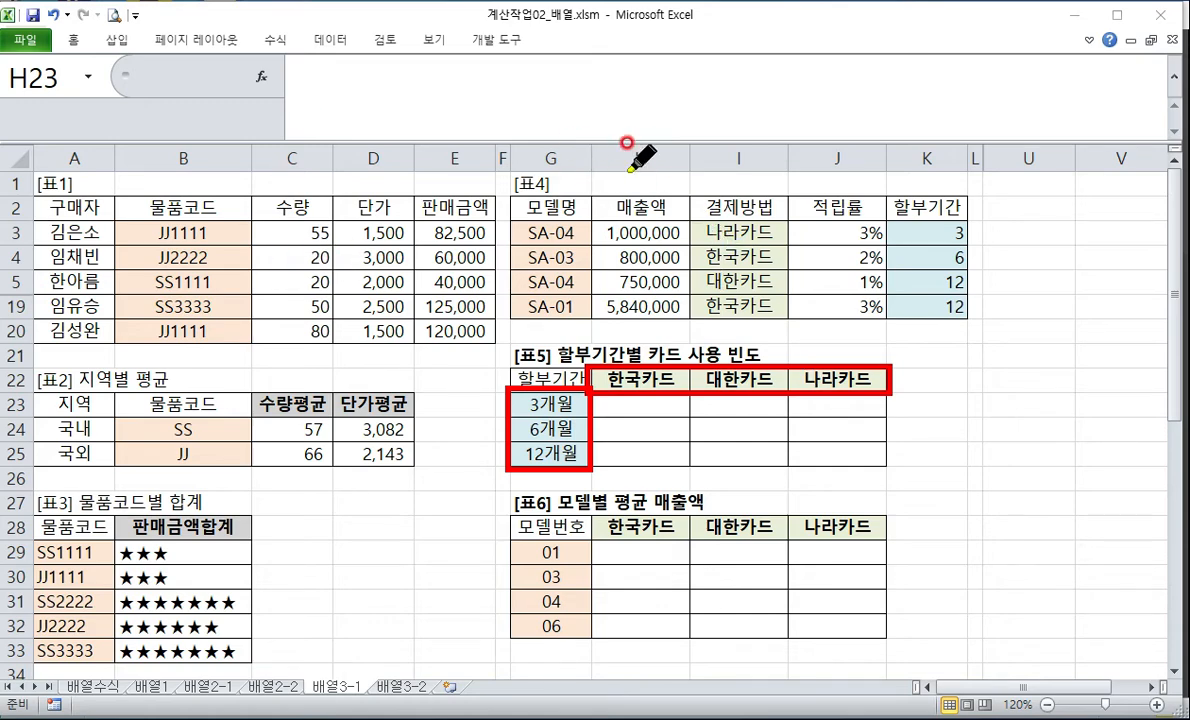
{"action": "mouse_move", "coordinate": [622, 171]}
{"action": "left_mouse_down"}
{"action": "mouse_move", "coordinate": [842, 173]}
{"action": "mouse_move", "coordinate": [824, 187]}
{"action": "left_mouse_up"}
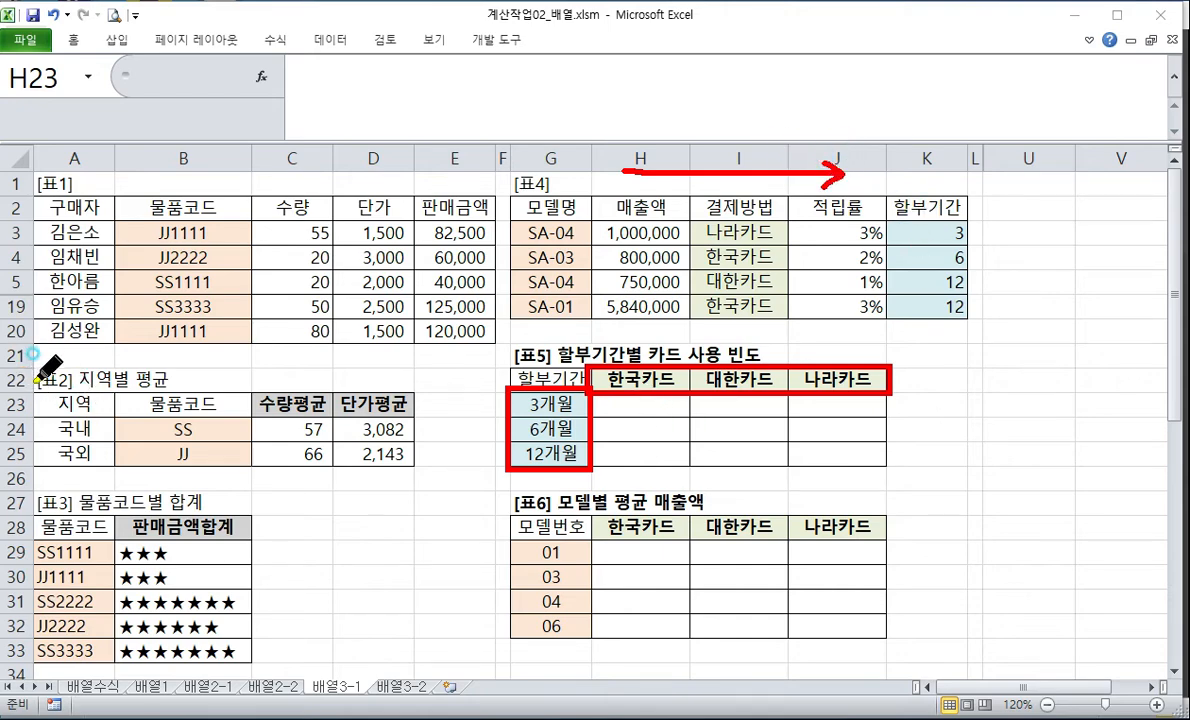
{"action": "mouse_move", "coordinate": [37, 380]}
{"action": "left_mouse_down"}
{"action": "mouse_move", "coordinate": [4, 376]}
{"action": "mouse_move", "coordinate": [30, 376]}
{"action": "left_mouse_up"}
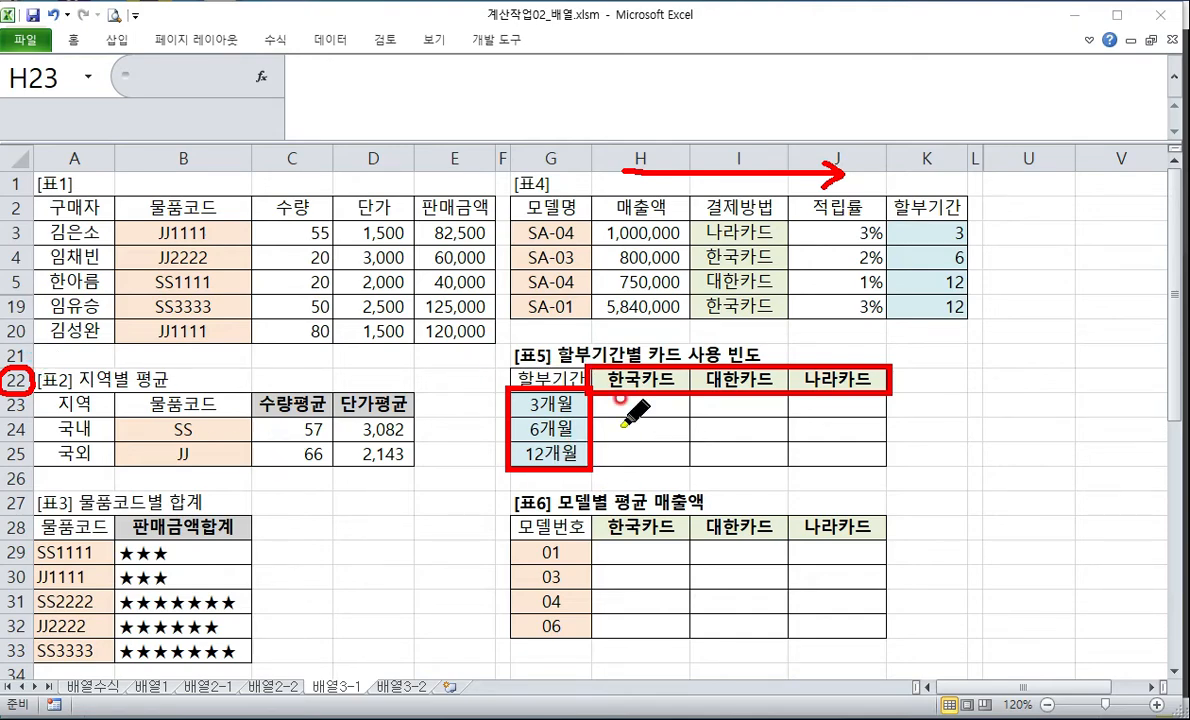
{"action": "mouse_move", "coordinate": [34, 402]}
{"action": "left_mouse_down"}
{"action": "mouse_move", "coordinate": [35, 465]}
{"action": "mouse_move", "coordinate": [42, 456]}
{"action": "left_mouse_up"}
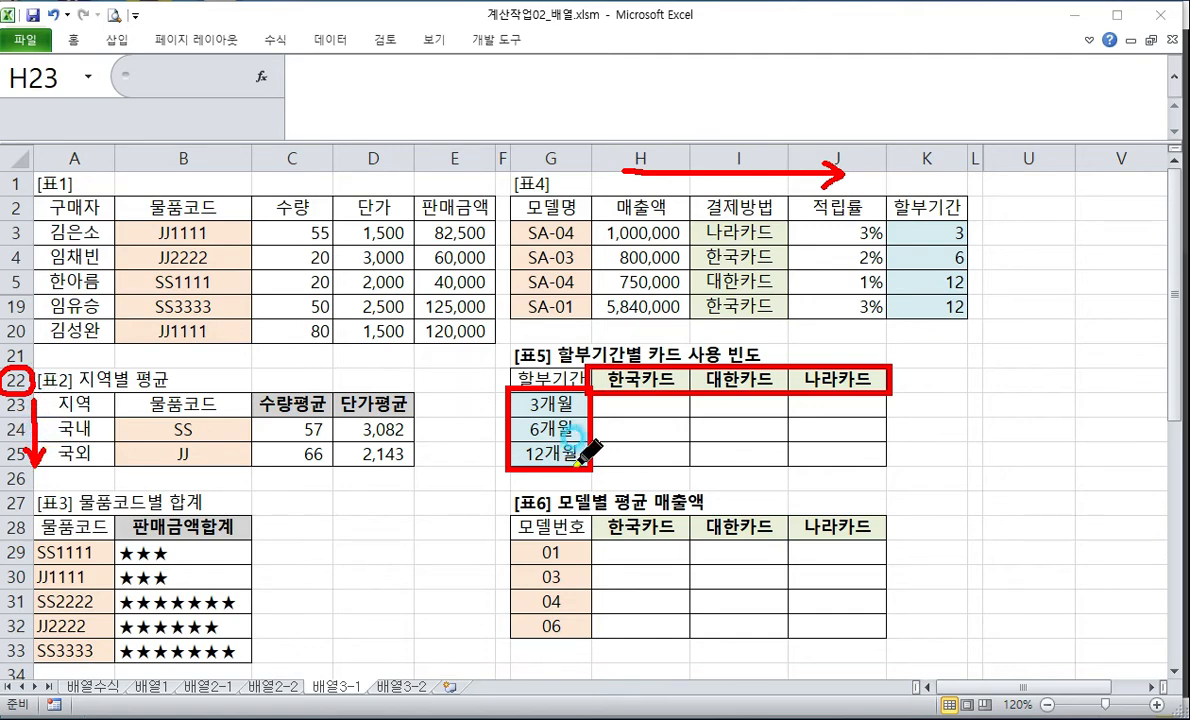
{"action": "left_click_drag", "start_coordinate": [528, 148], "coordinate": [565, 150]}
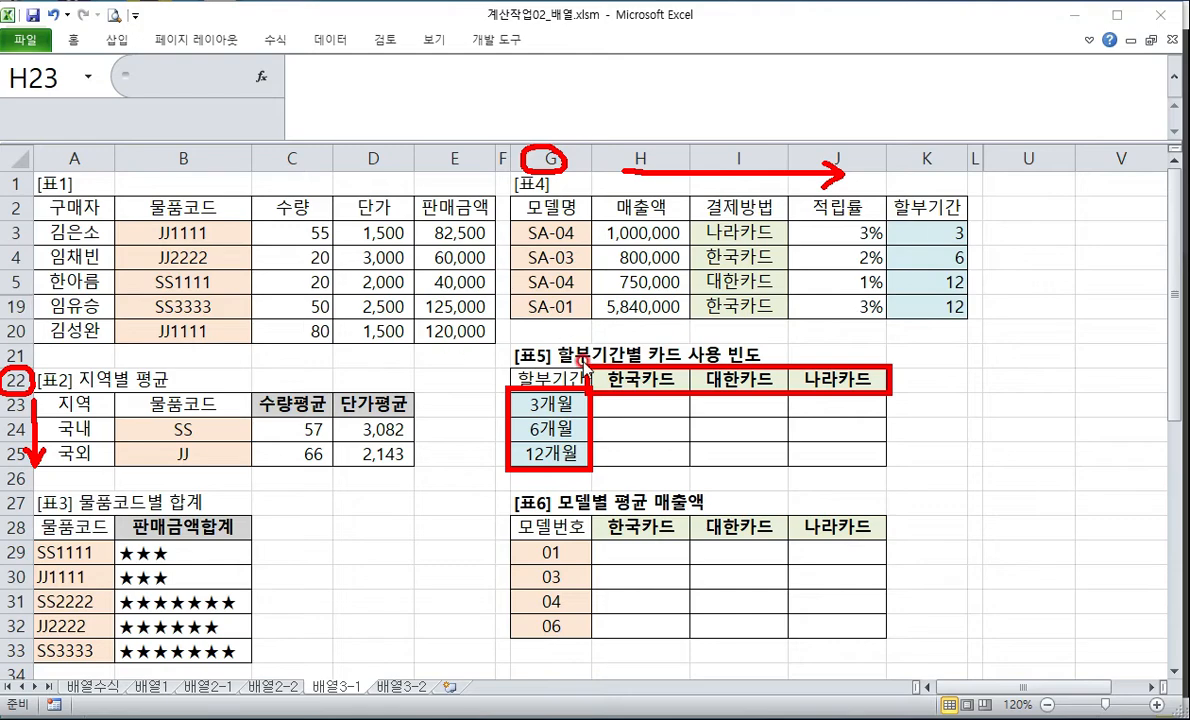
Step: Enter the counting formula skeleton =SUM( IF( () * () , 1 ) ) in cell H23 of 표5, leaving both conditions empty
{"action": "left_click", "coordinate": [632, 404]}
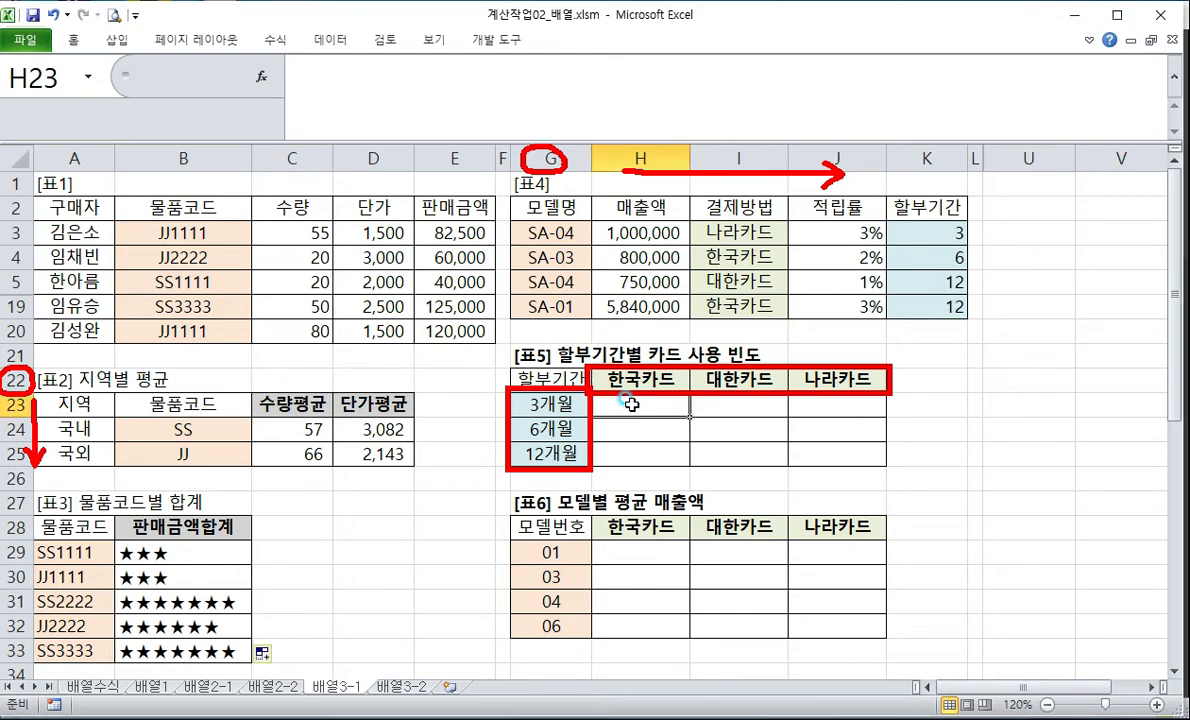
{"action": "left_click", "coordinate": [510, 118]}
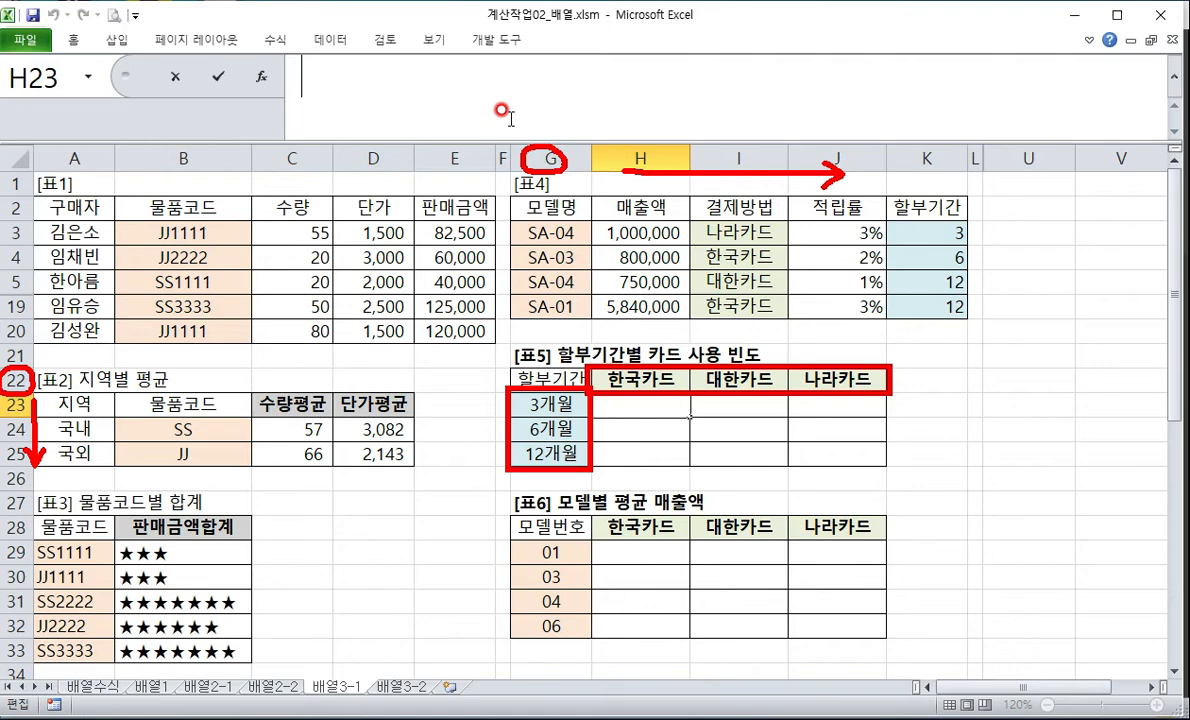
{"action": "type", "text": "=녀"}
{"action": "key", "text": "BackSpace"}
{"action": "key", "text": "BackSpace"}
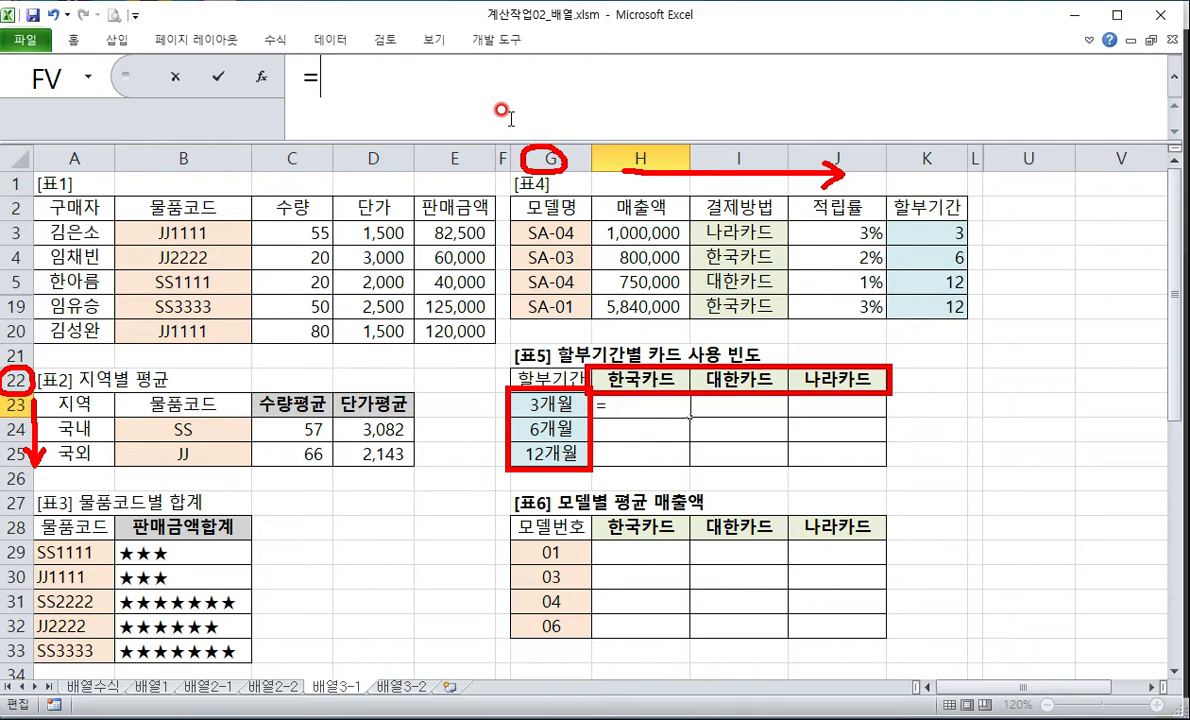
{"action": "type", "text": "SUM("}
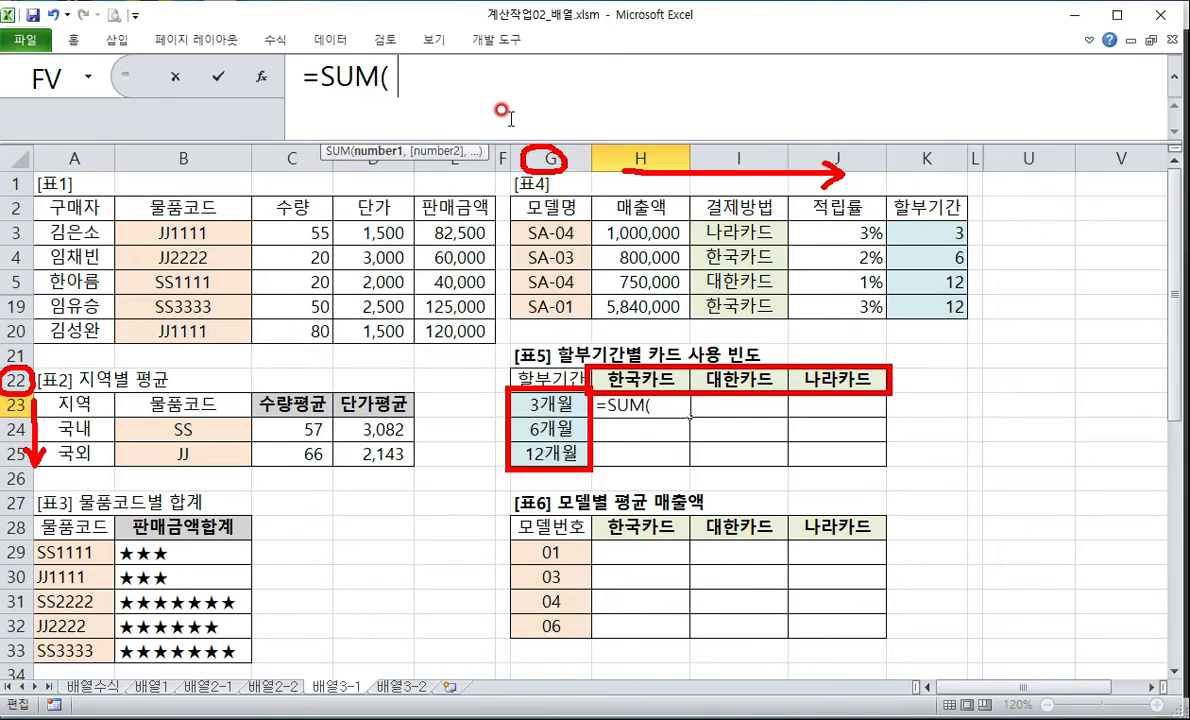
{"action": "type", "text": " IF( ("}
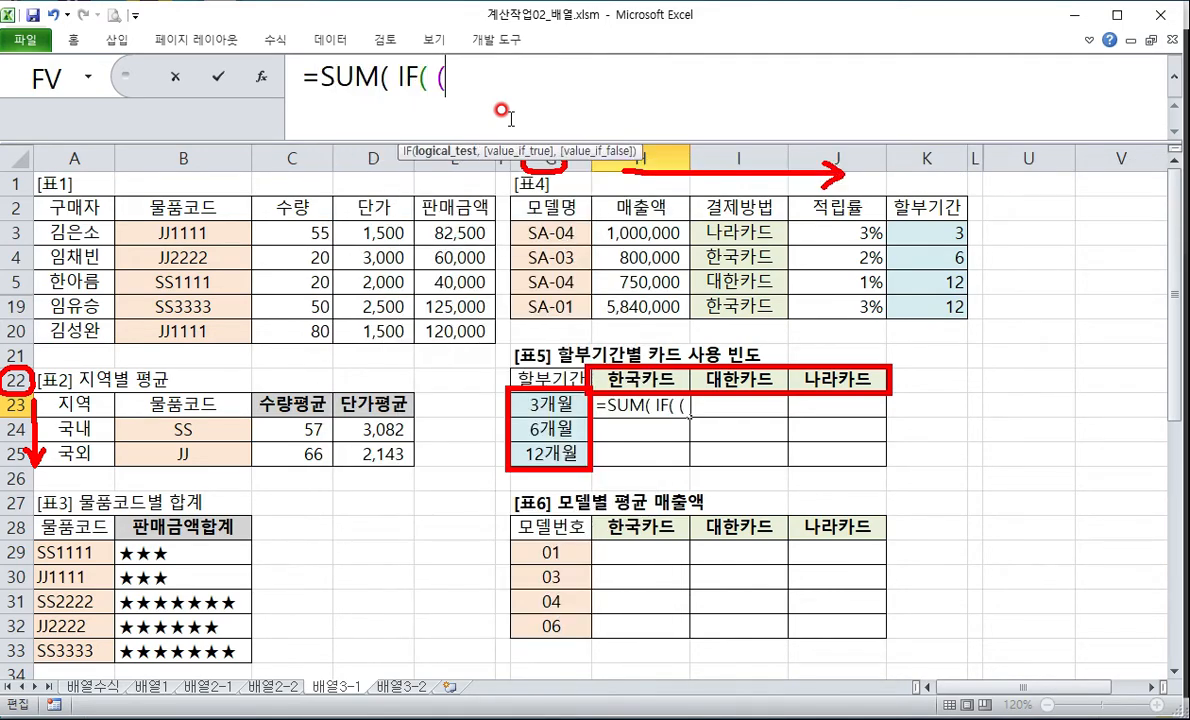
{"action": "type", "text": ") * "}
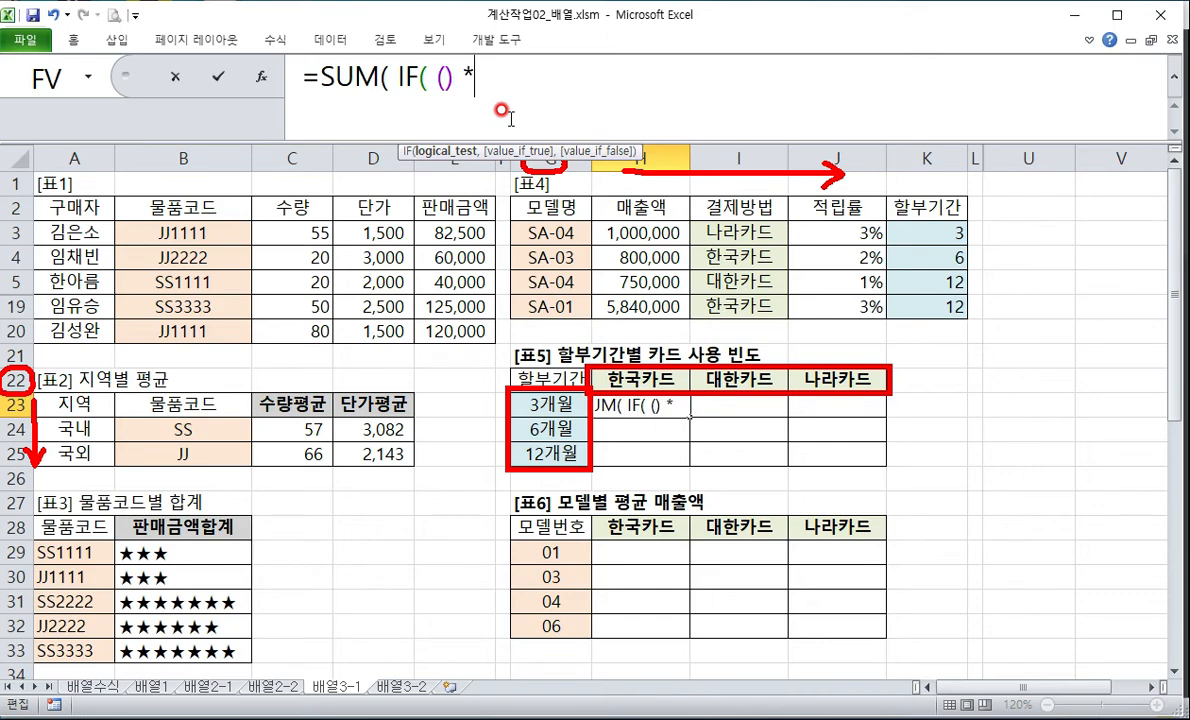
{"action": "type", "text": "() , "}
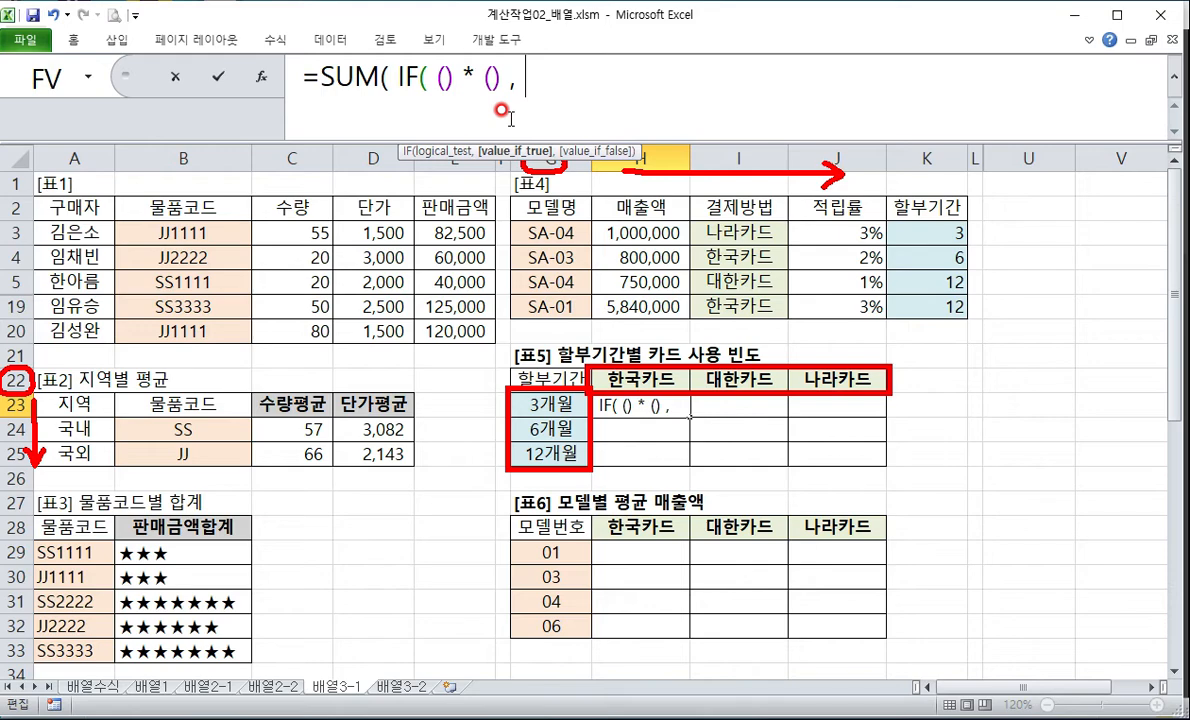
{"action": "type", "text": "1"}
{"action": "type", "text": ")"}
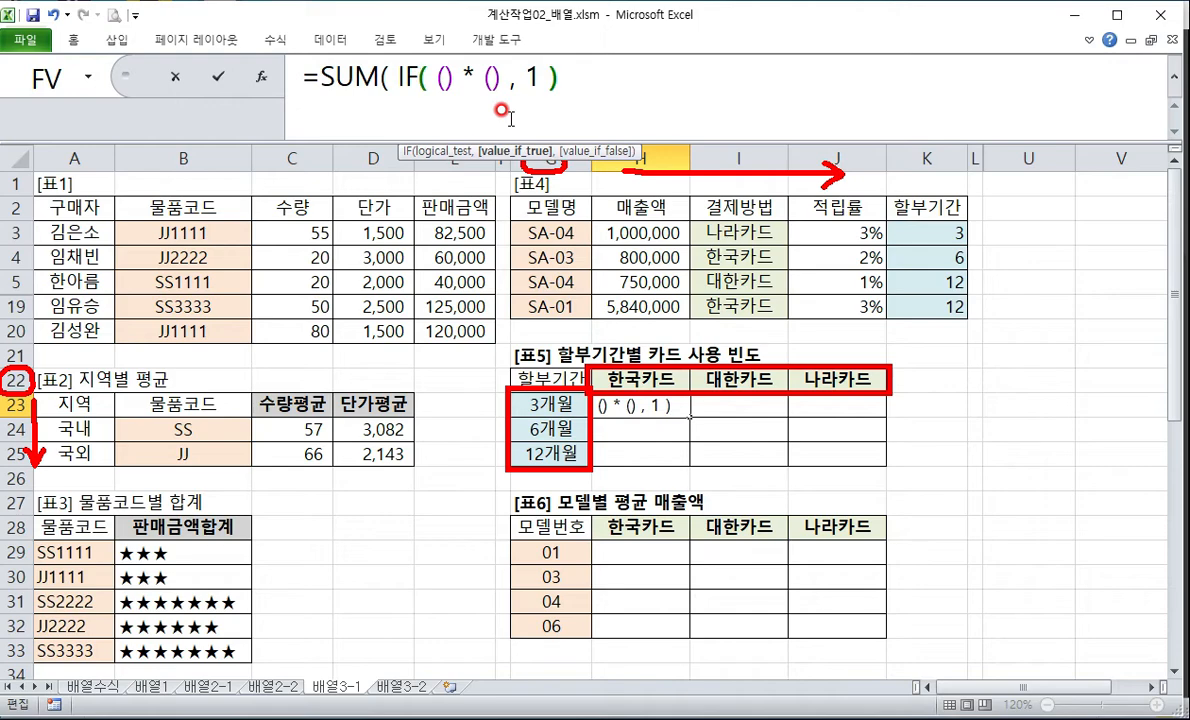
Step: Fill the first condition with $I$3:$I$19=H$22, matching the payment method range to the card name with its row locked
{"action": "key", "text": "Left"}
{"action": "key", "text": "Left"}
{"action": "key", "text": "Left"}
{"action": "key", "text": "Left"}
{"action": "key", "text": "Left"}
{"action": "key", "text": "Left"}
{"action": "key", "text": "Left"}
{"action": "key", "text": "Left"}
{"action": "key", "text": "Left"}
{"action": "key", "text": "Left"}
{"action": "key", "text": "Left"}
{"action": "key", "text": "Left"}
{"action": "key", "text": "Left"}
{"action": "key", "text": "Left"}
{"action": "key", "text": "Left"}
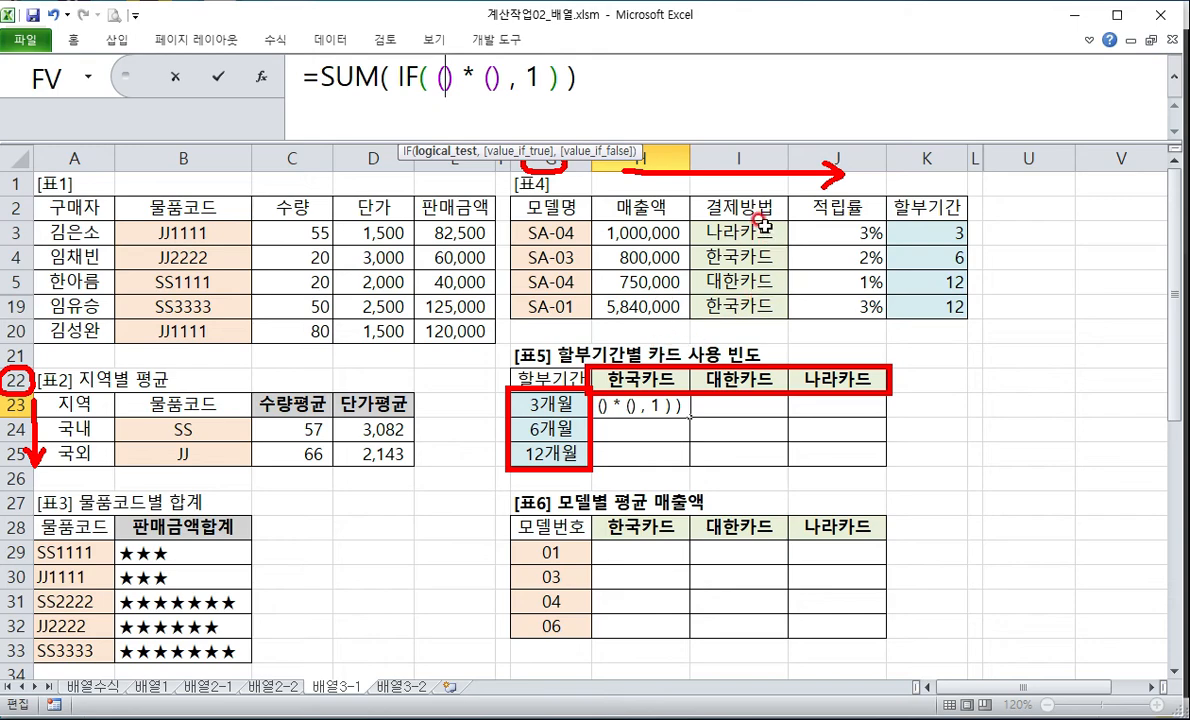
{"action": "left_click_drag", "start_coordinate": [708, 206], "coordinate": [706, 295]}
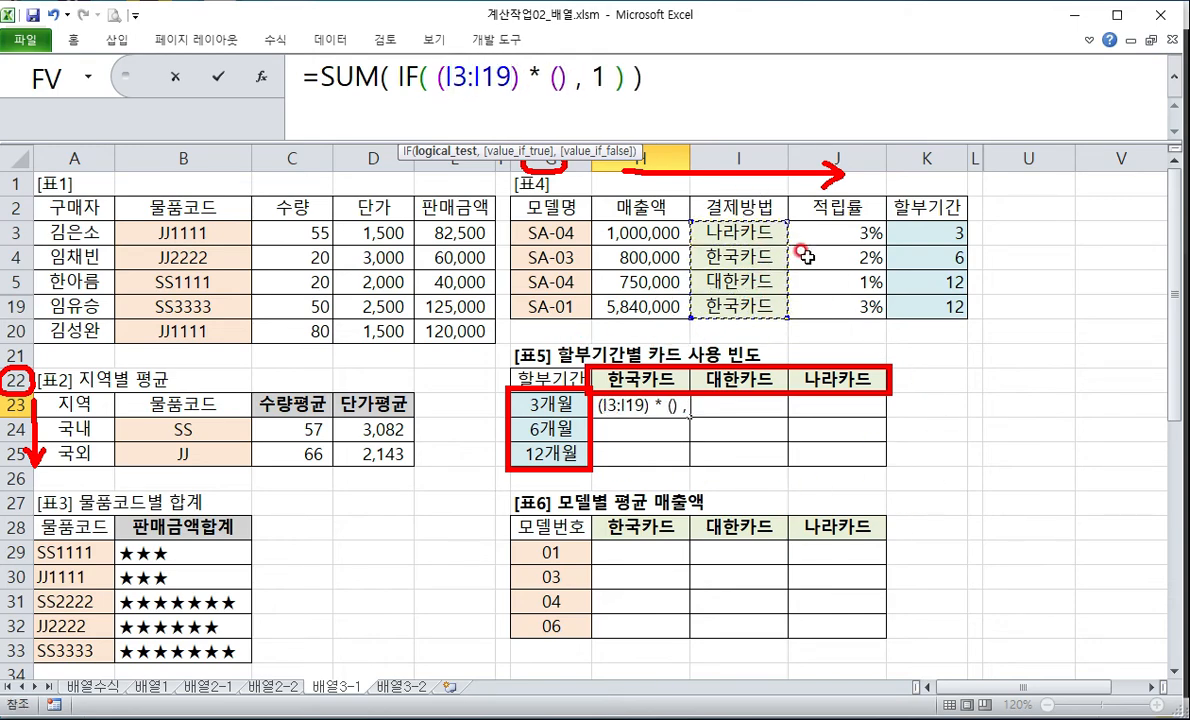
{"action": "key", "text": "F4"}
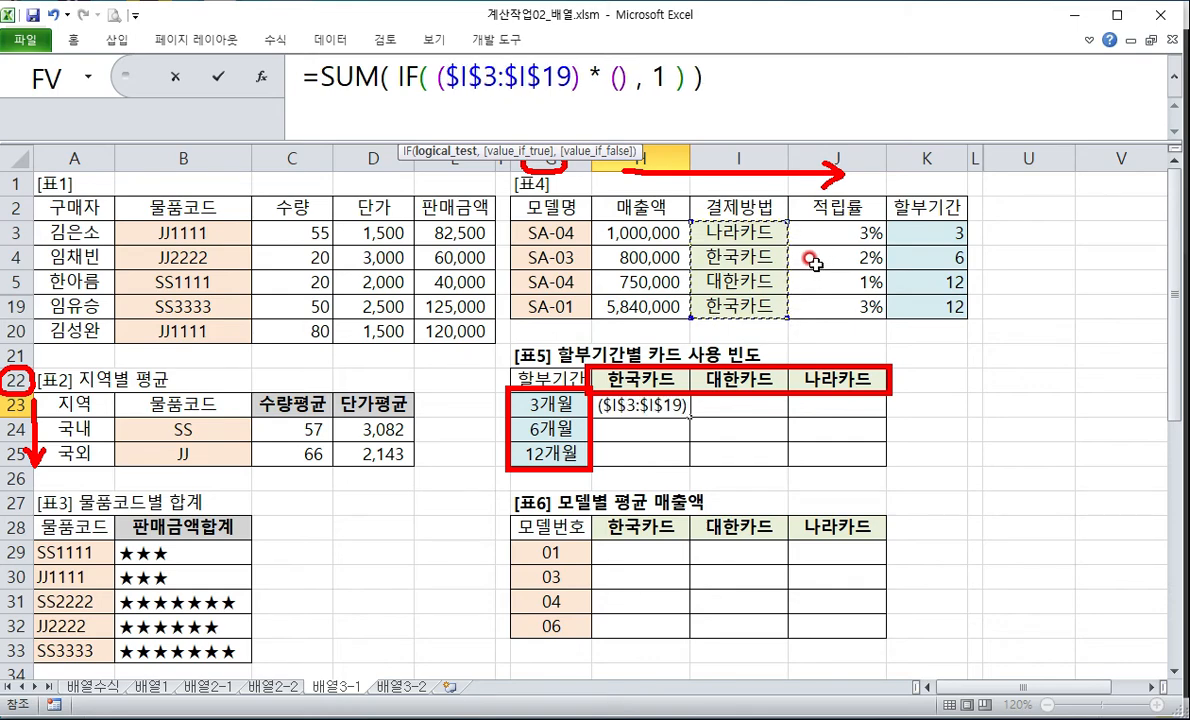
{"action": "type", "text": "="}
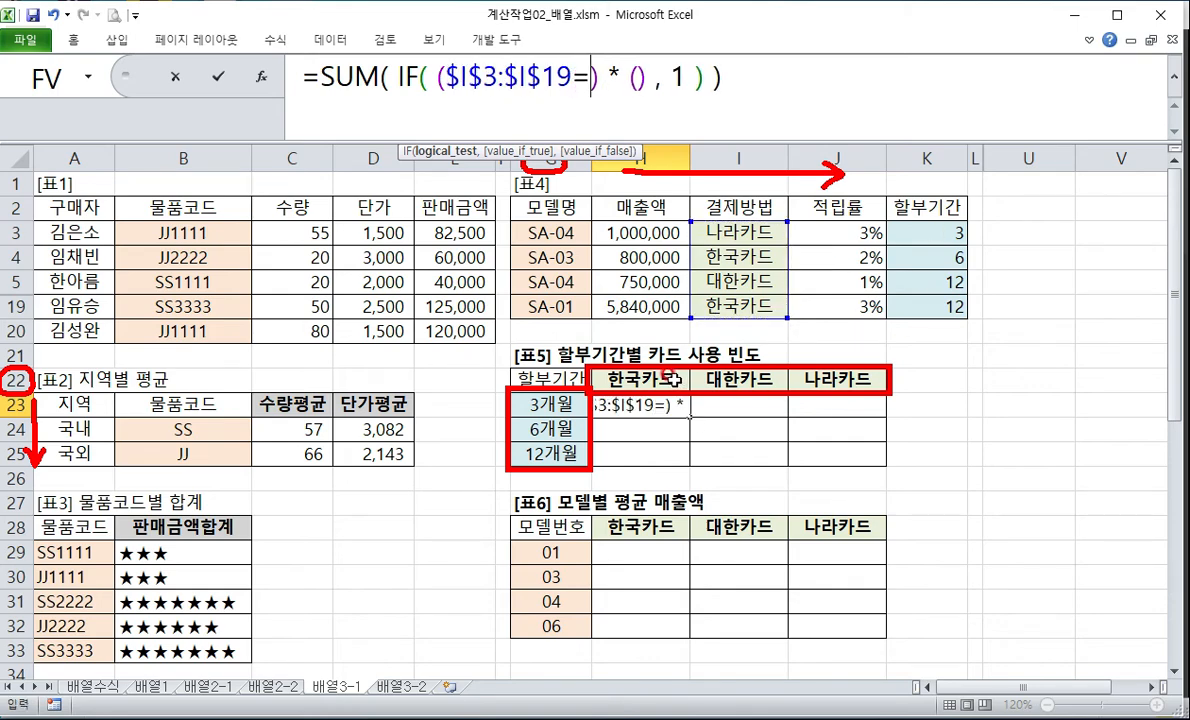
{"action": "left_click", "coordinate": [635, 380]}
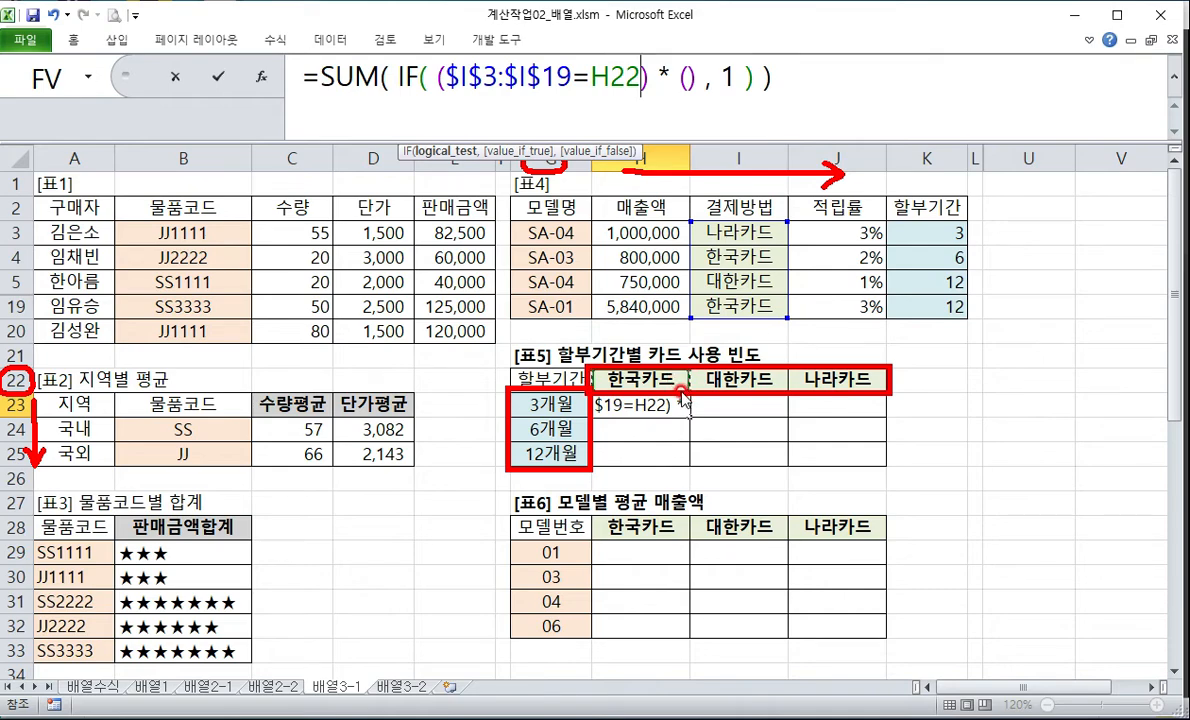
{"action": "key", "text": "Right"}
{"action": "key", "text": "Right"}
{"action": "key", "text": "Right"}
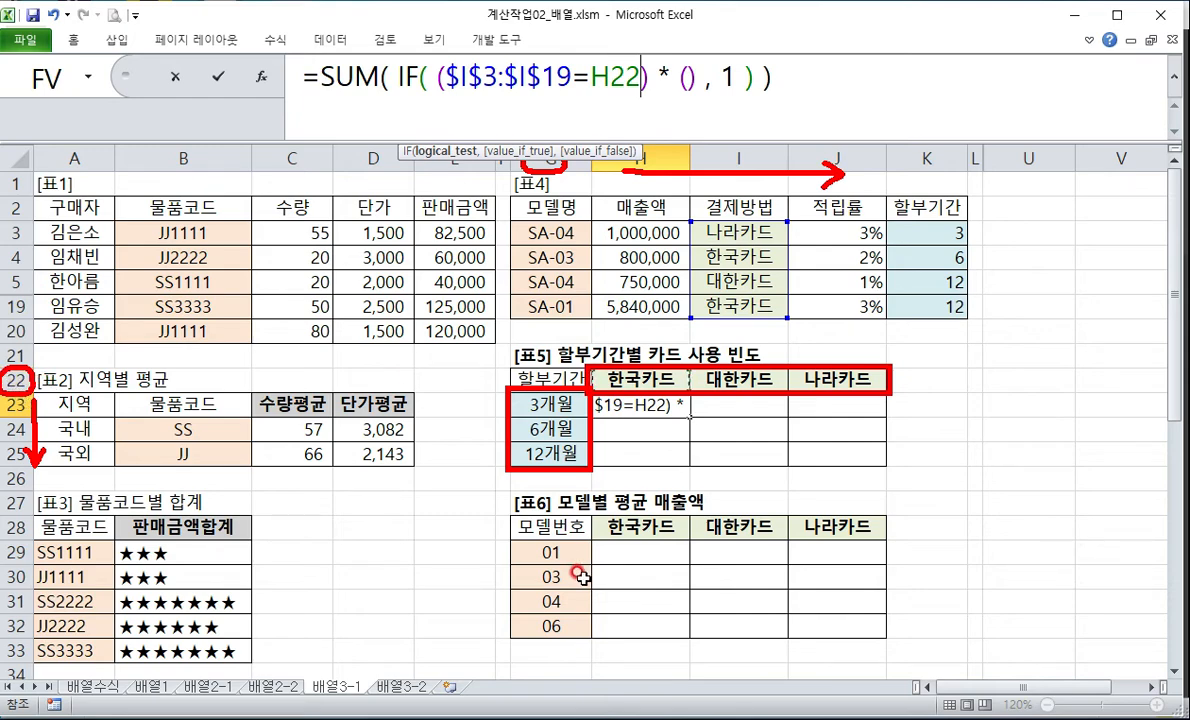
{"action": "key", "text": "F4"}
{"action": "key", "text": "F4"}
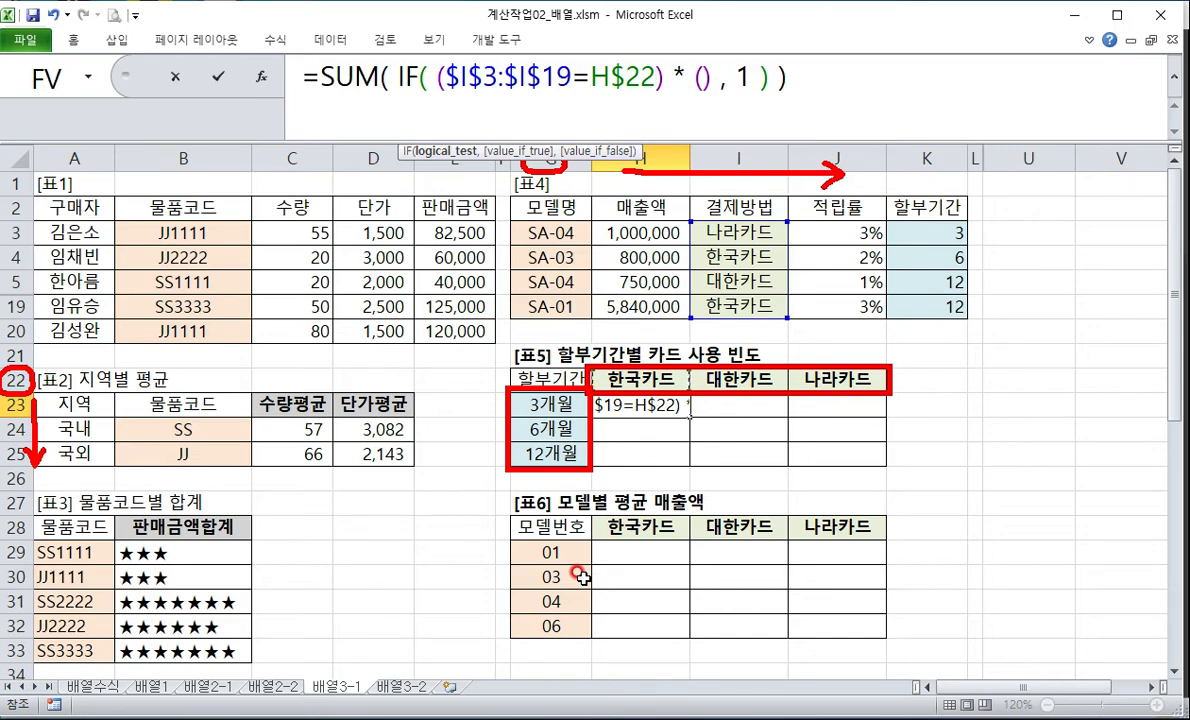
Step: Fill the second condition with $K$3:$K$19=$G23, matching the installment period, and commit H23 as an array formula
{"action": "key", "text": "Right"}
{"action": "key", "text": "Right"}
{"action": "key", "text": "Right"}
{"action": "key", "text": "Right"}
{"action": "key", "text": "Right"}
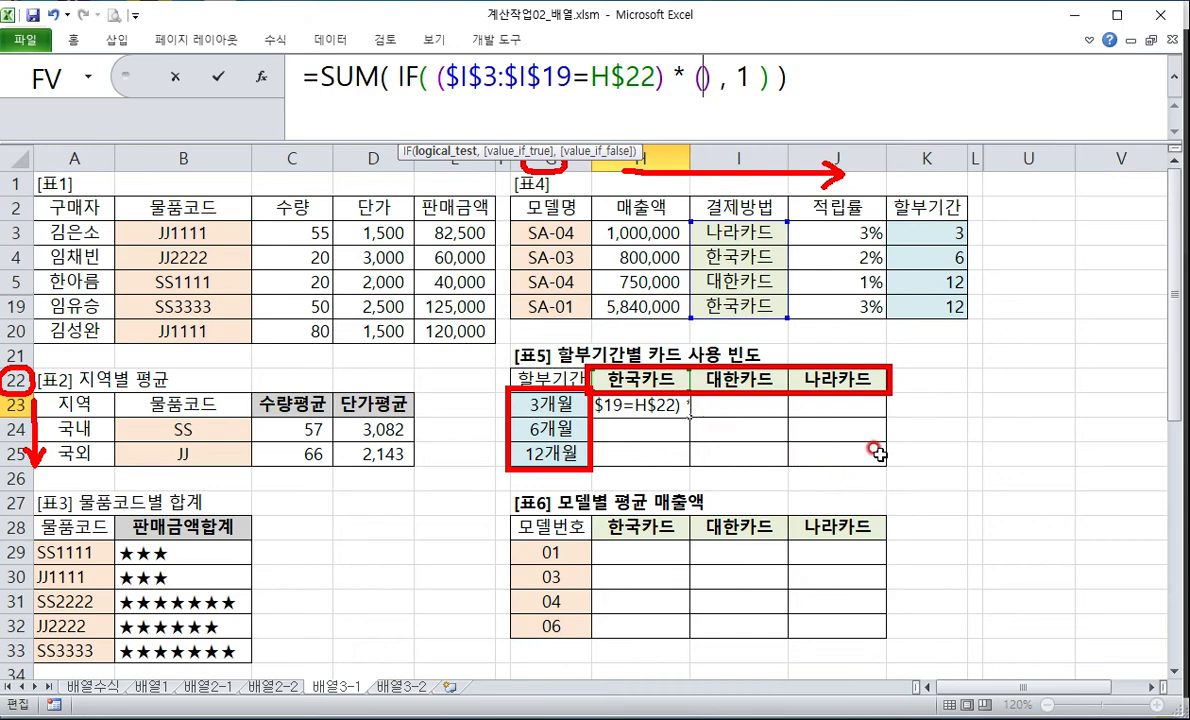
{"action": "left_click_drag", "start_coordinate": [915, 240], "coordinate": [911, 305]}
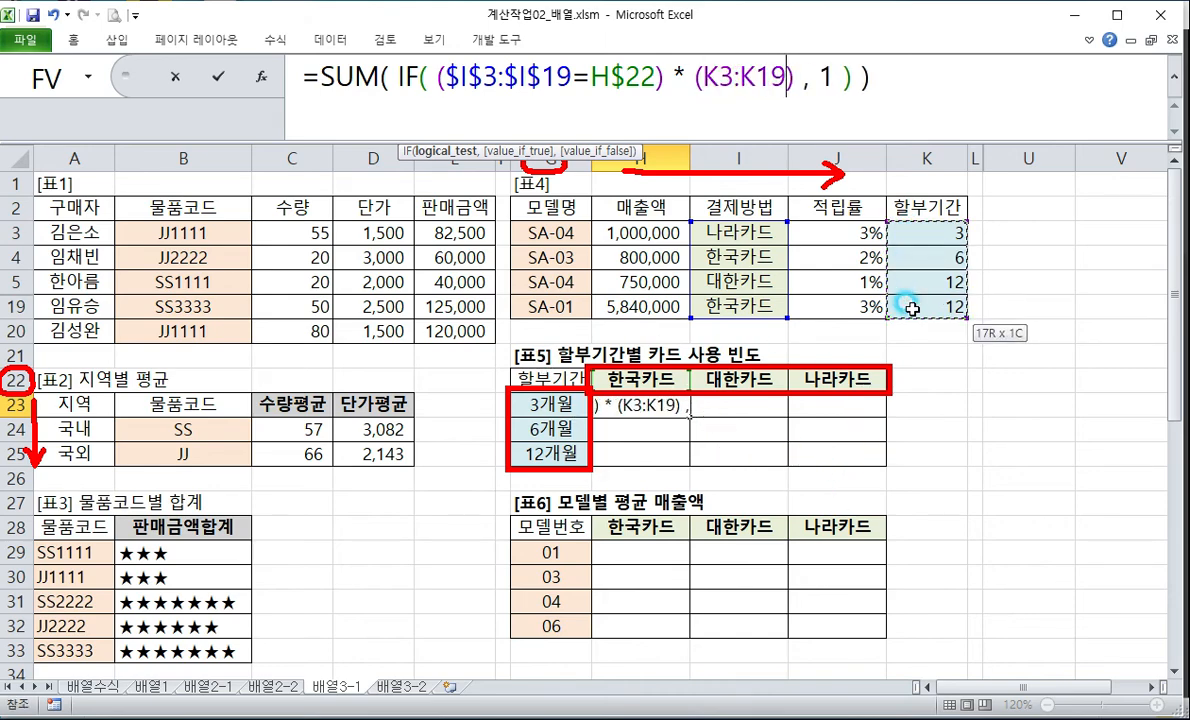
{"action": "key", "text": "F4"}
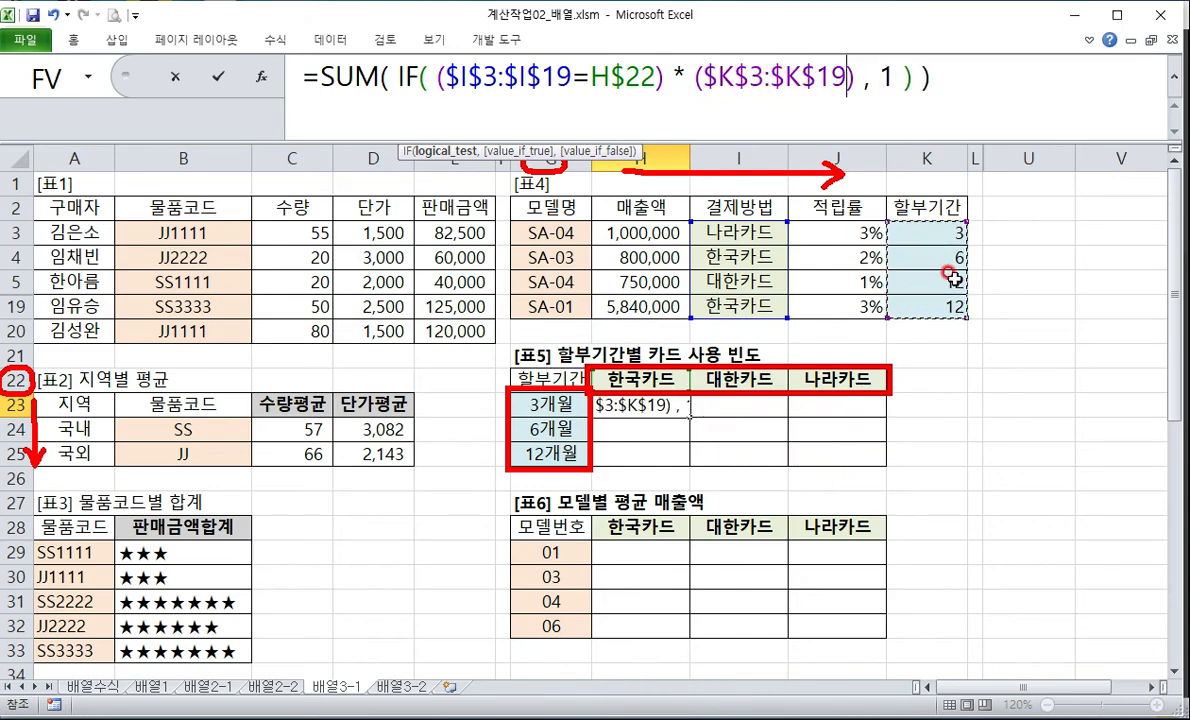
{"action": "type", "text": "="}
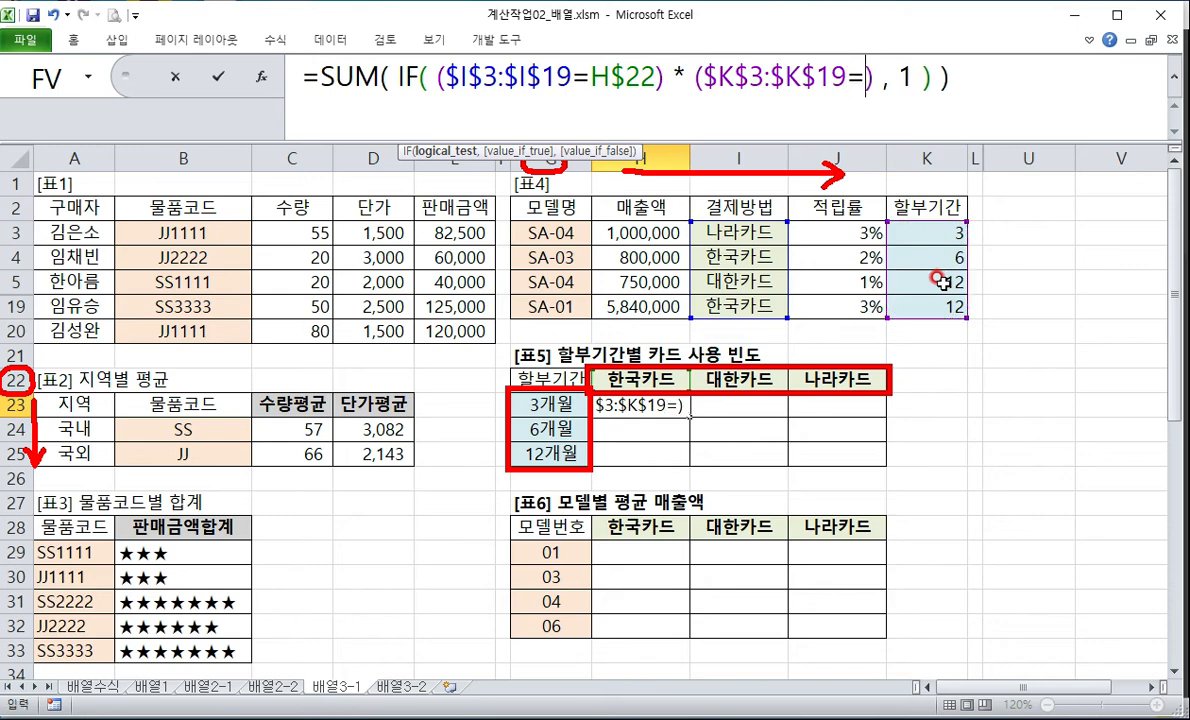
{"action": "left_click", "coordinate": [548, 404]}
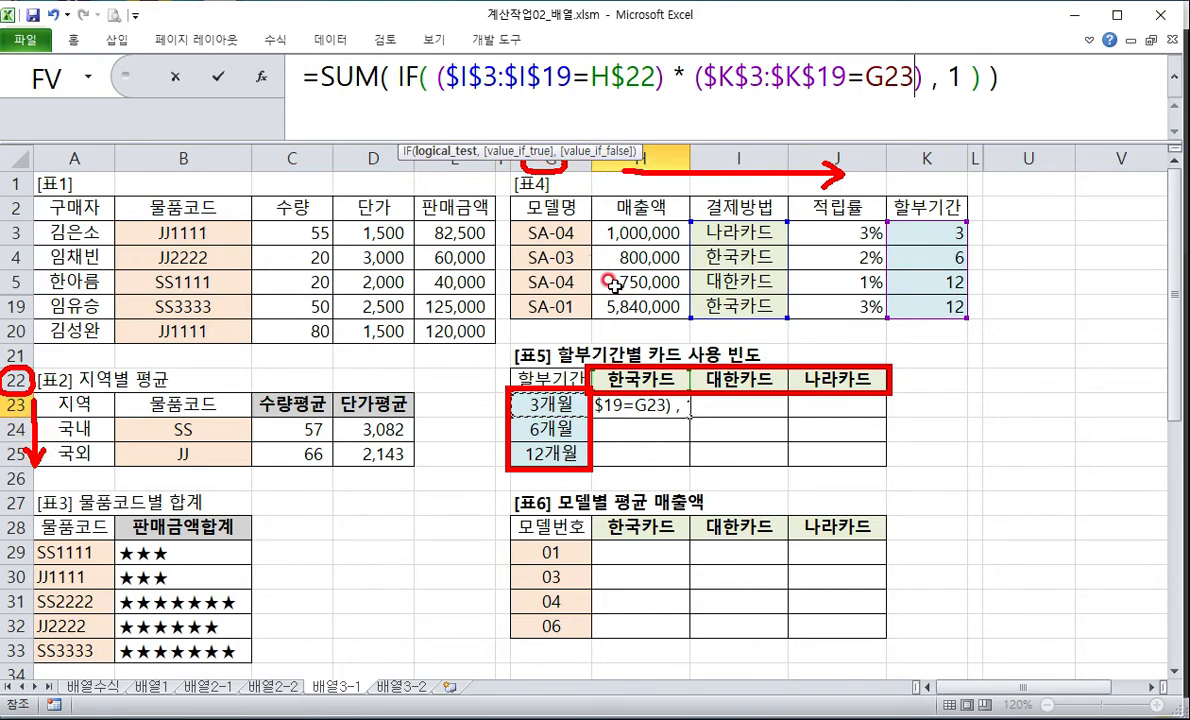
{"action": "key", "text": "F4"}
{"action": "key", "text": "F4"}
{"action": "key", "text": "F4"}
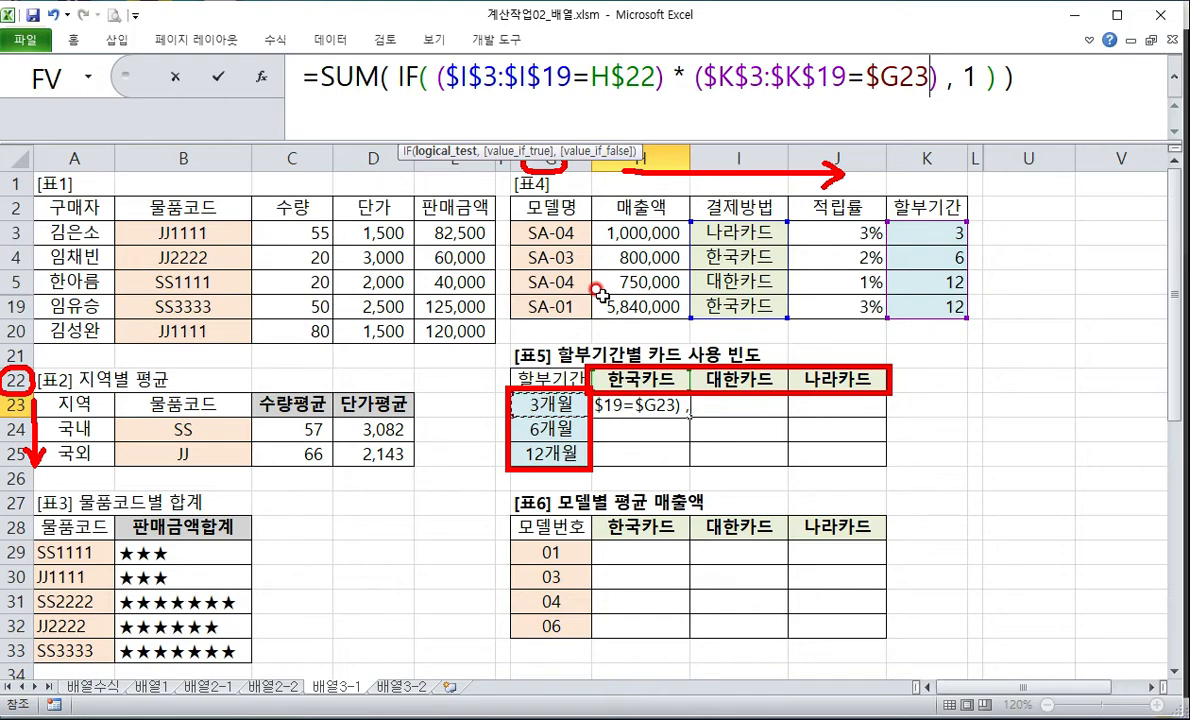
{"action": "key", "text": "ctrl+shift+Return"}
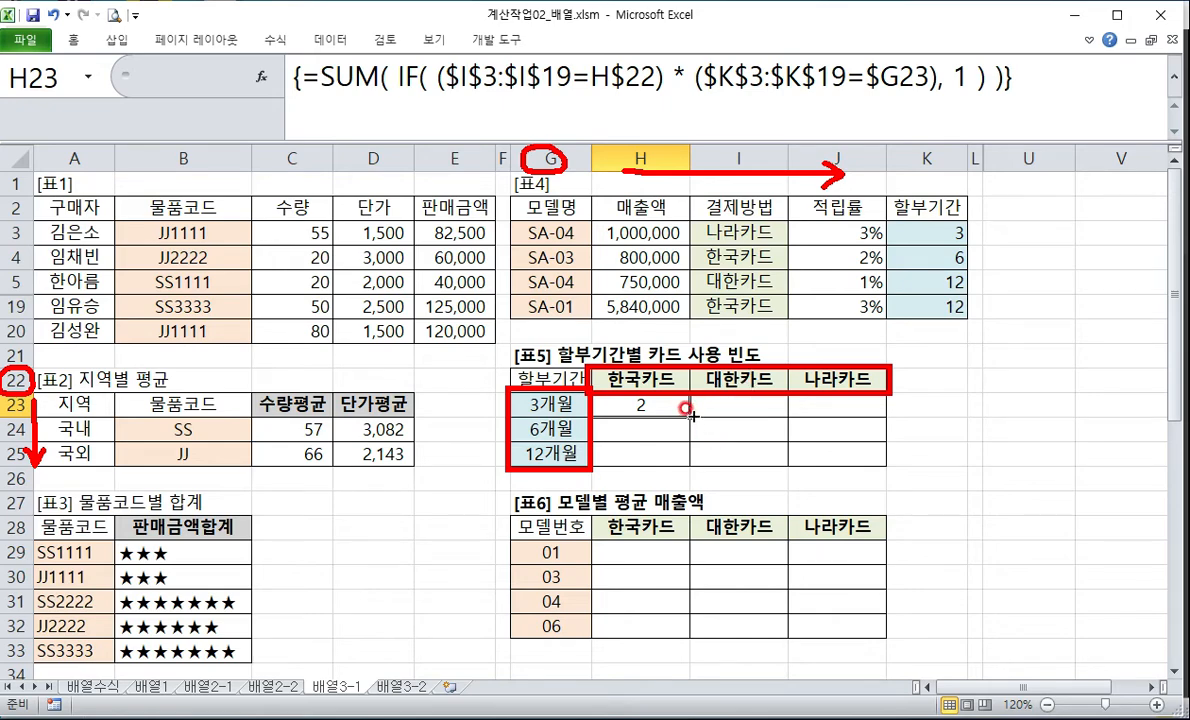
Step: Copy the array formula from H23 across to column J and down to row 25, filling H23:J25
{"action": "left_click_drag", "start_coordinate": [688, 410], "coordinate": [829, 452]}
{"action": "left_click", "coordinate": [610, 404]}
{"action": "left_click_drag", "start_coordinate": [689, 416], "coordinate": [826, 392]}
{"action": "left_click_drag", "start_coordinate": [886, 417], "coordinate": [820, 462]}
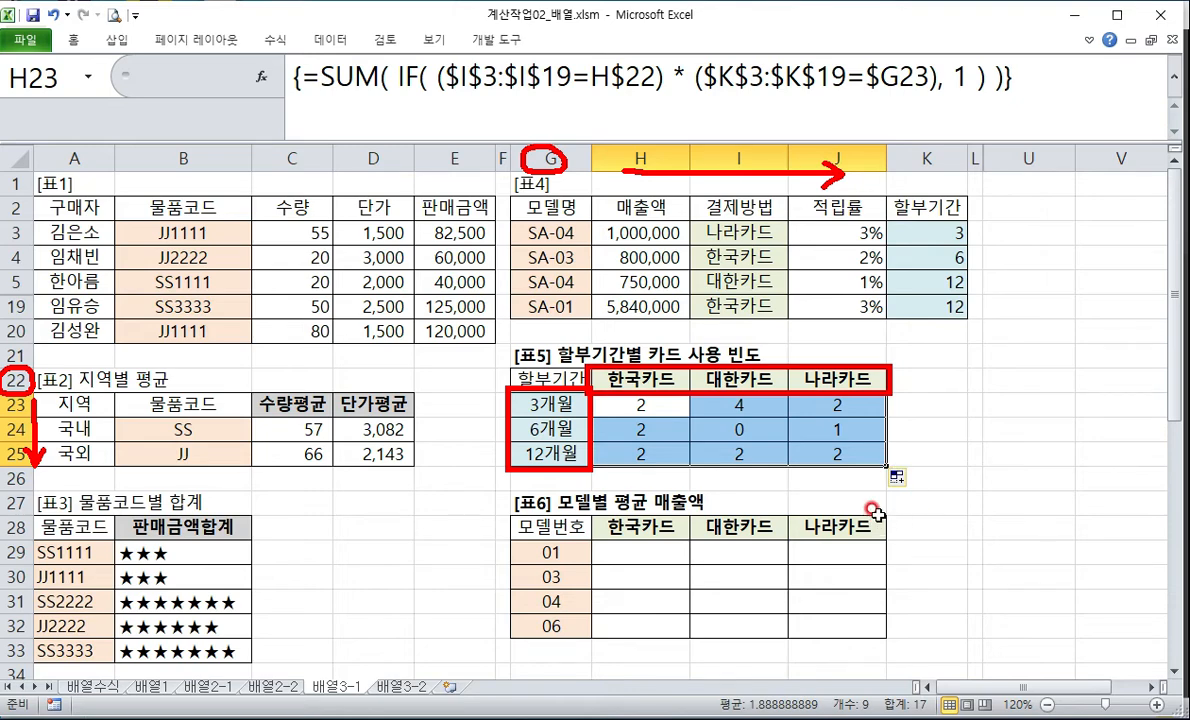
Step: Wrap the counting formula in H23 of 표5 with REPT, giving "★" as the text and the SUM as the repeat count
{"action": "left_click", "coordinate": [600, 402]}
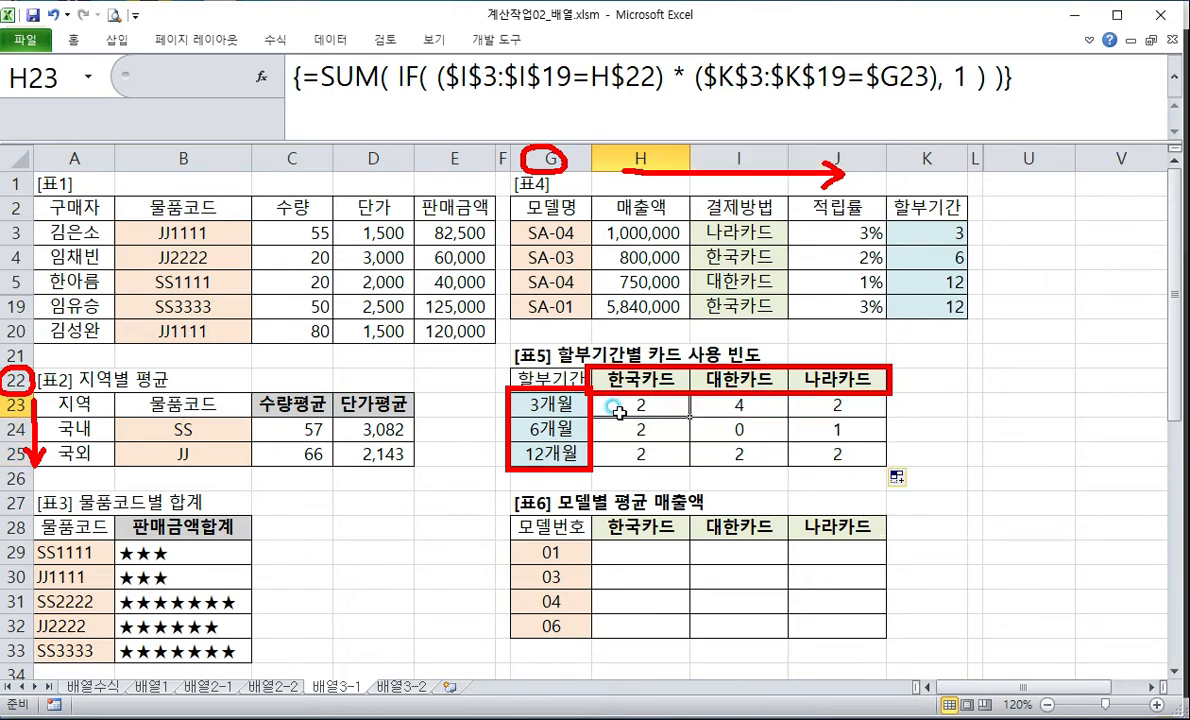
{"action": "left_click", "coordinate": [318, 68]}
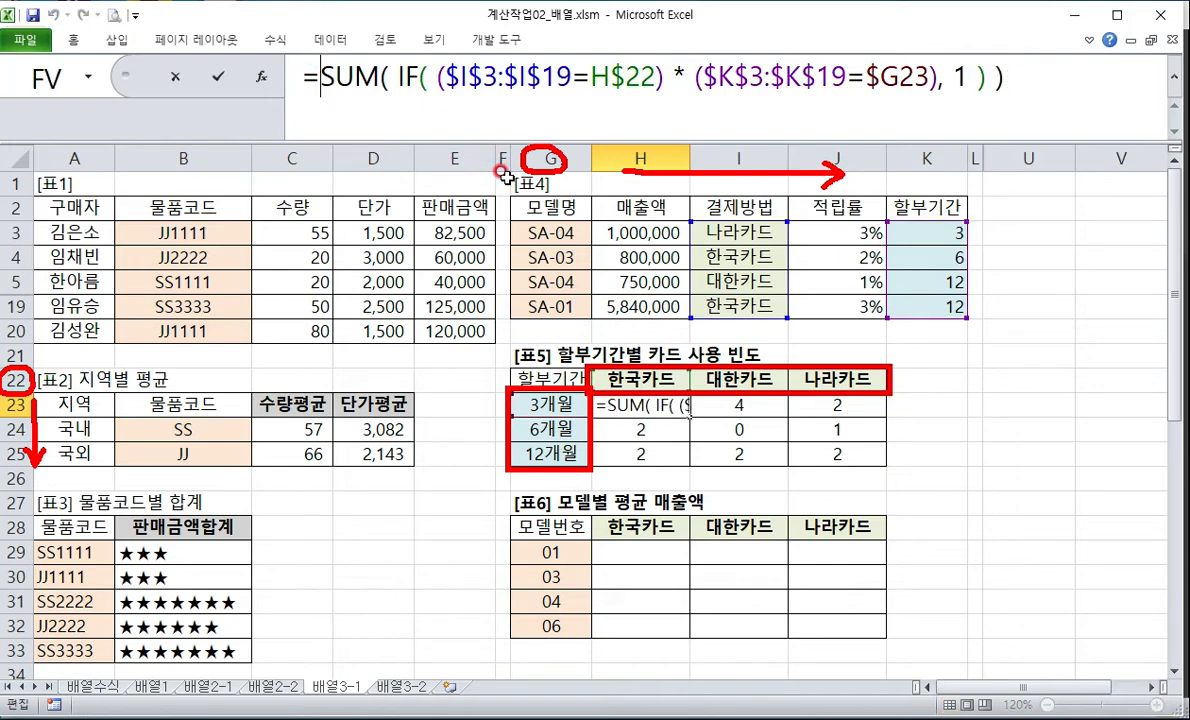
{"action": "type", "text": "REP"}
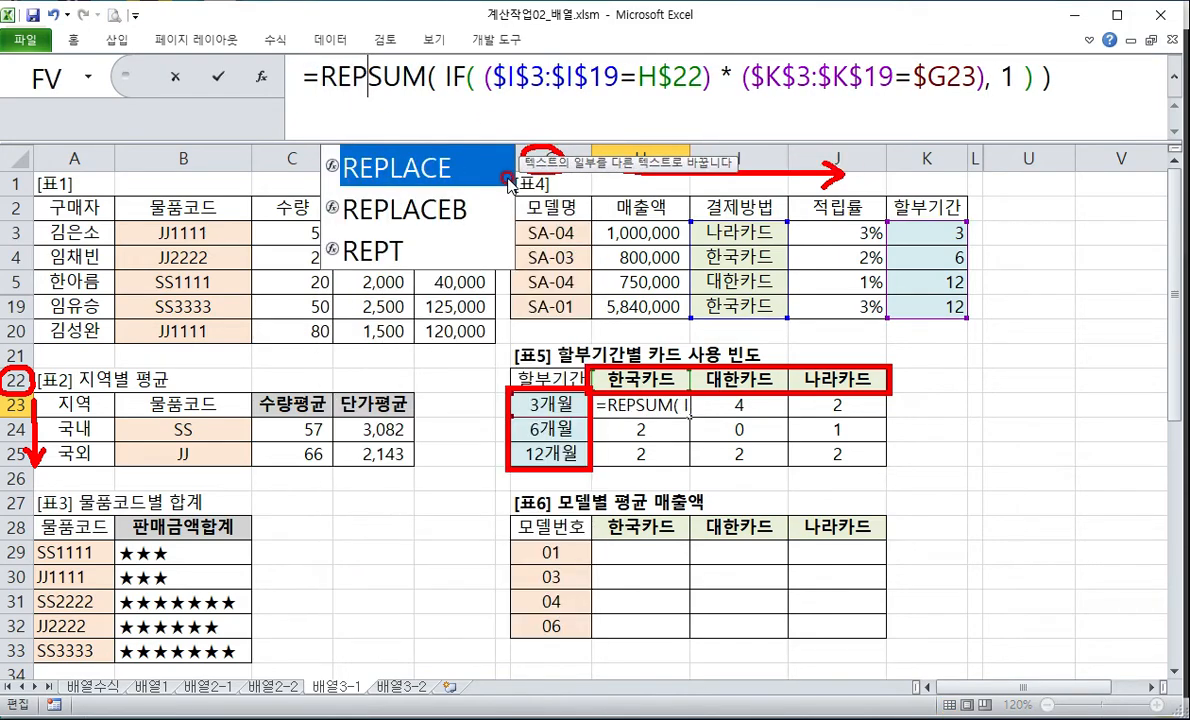
{"action": "key", "text": "Down"}
{"action": "key", "text": "Down"}
{"action": "key", "text": "Tab"}
{"action": "type", "text": "\"ㅁ"}
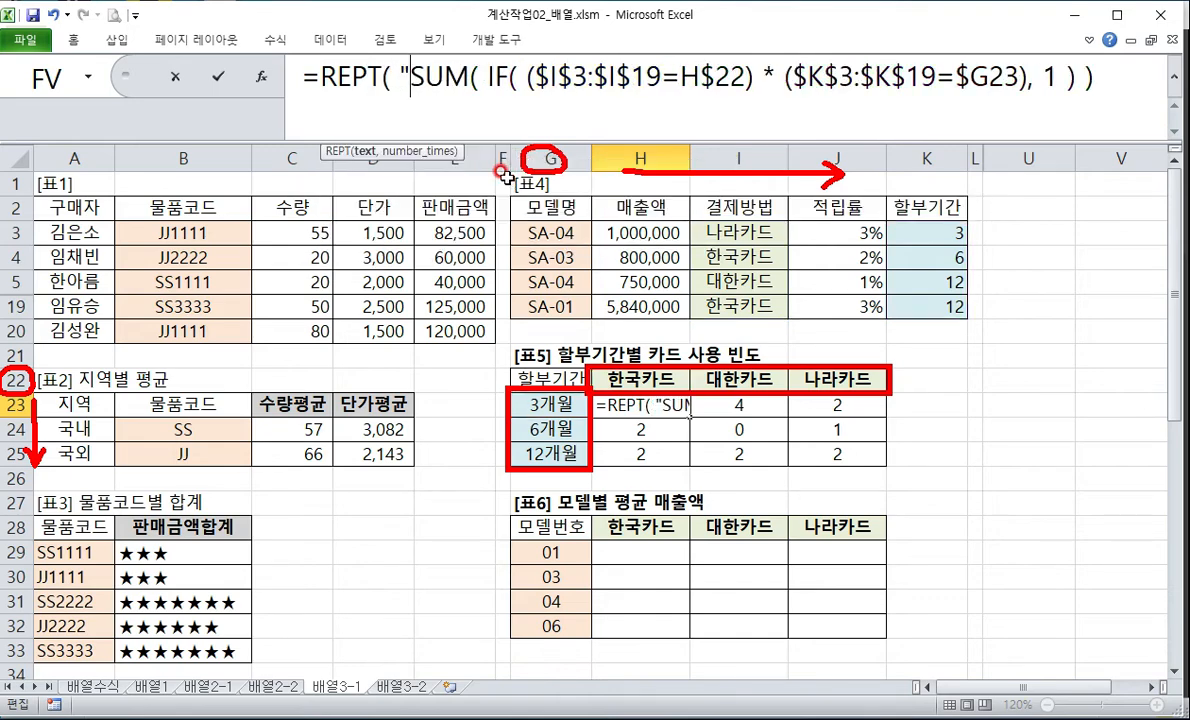
{"action": "key", "text": "Hangul_Hanja"}
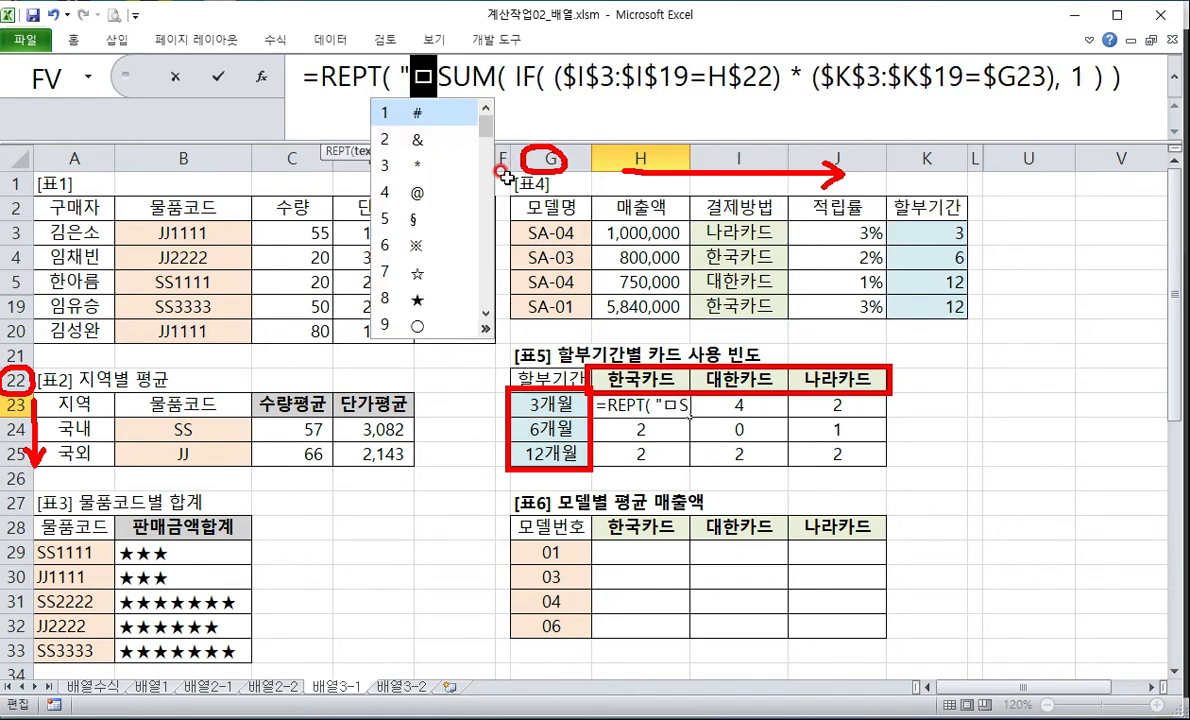
{"action": "type", "text": "8\","}
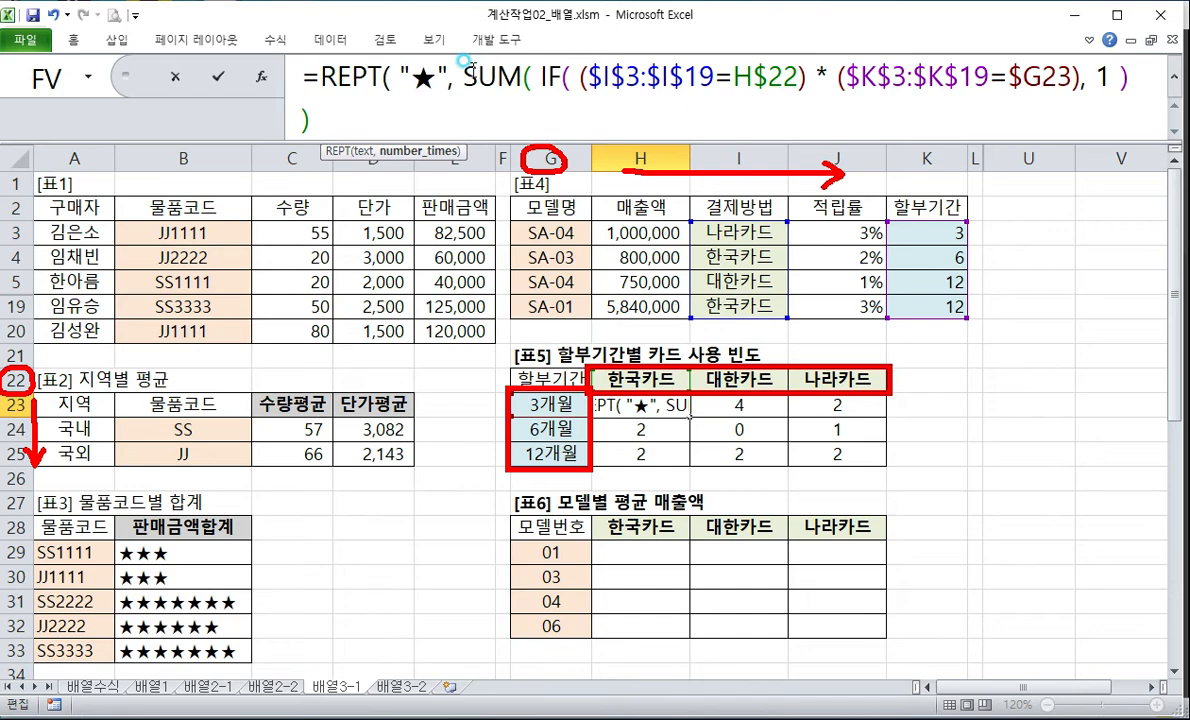
Step: Close the REPT function, commit H23 as an array formula, and copy it over H23:J25
{"action": "left_click_drag", "start_coordinate": [480, 78], "coordinate": [531, 100]}
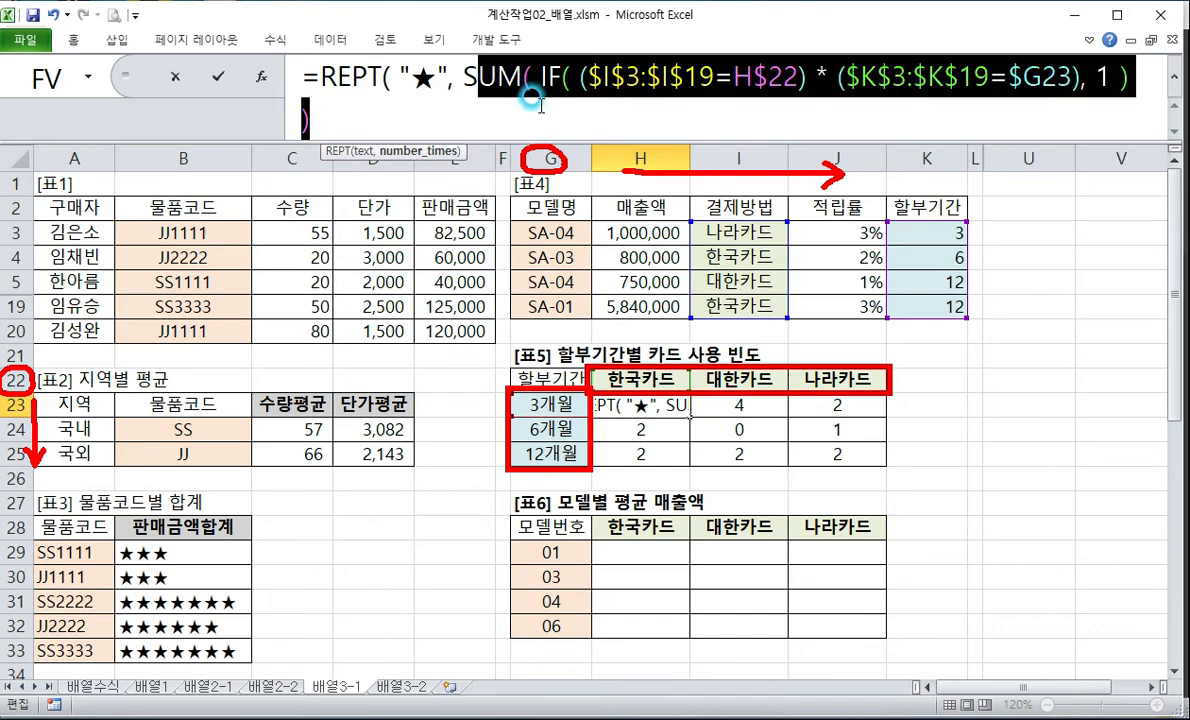
{"action": "left_click", "coordinate": [424, 112]}
{"action": "type", "text": ")"}
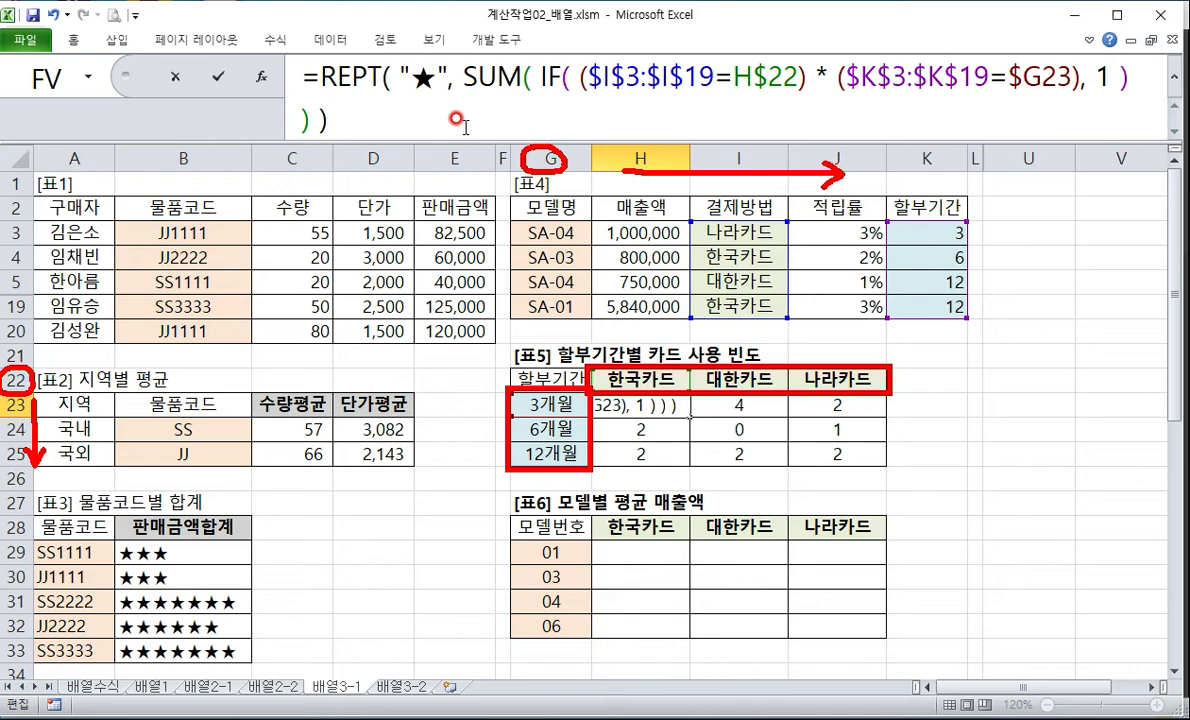
{"action": "key", "text": "ctrl+shift+Return"}
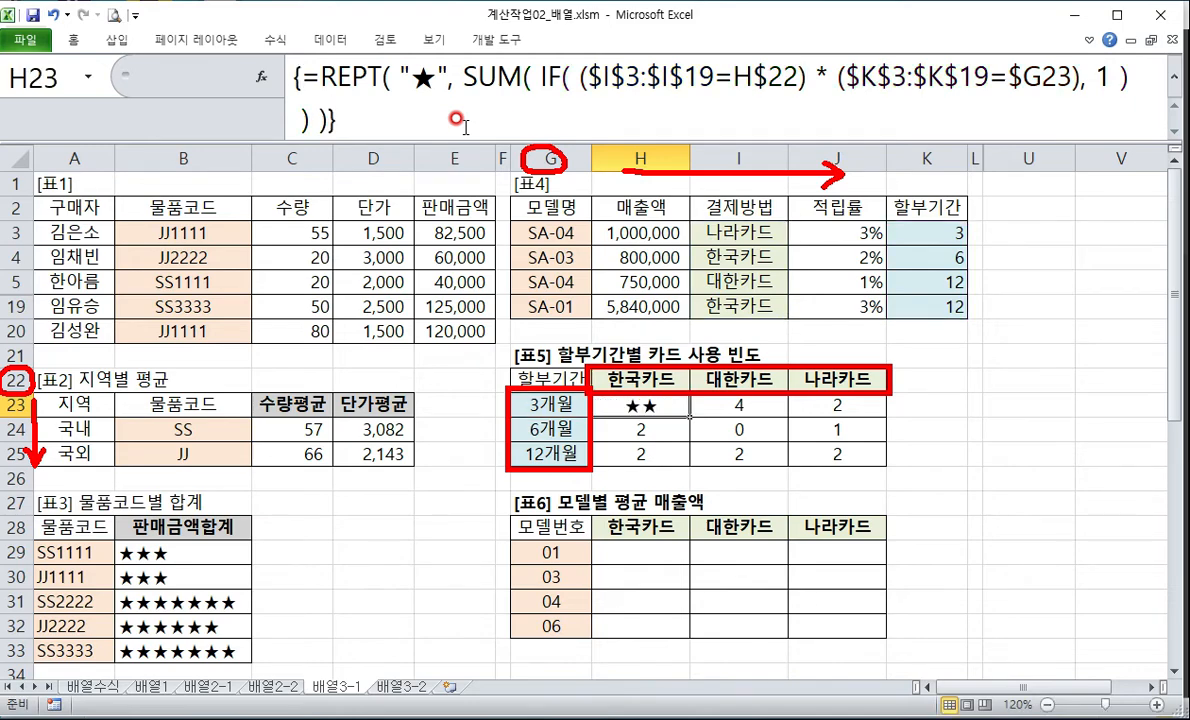
{"action": "left_click_drag", "start_coordinate": [691, 417], "coordinate": [831, 460]}
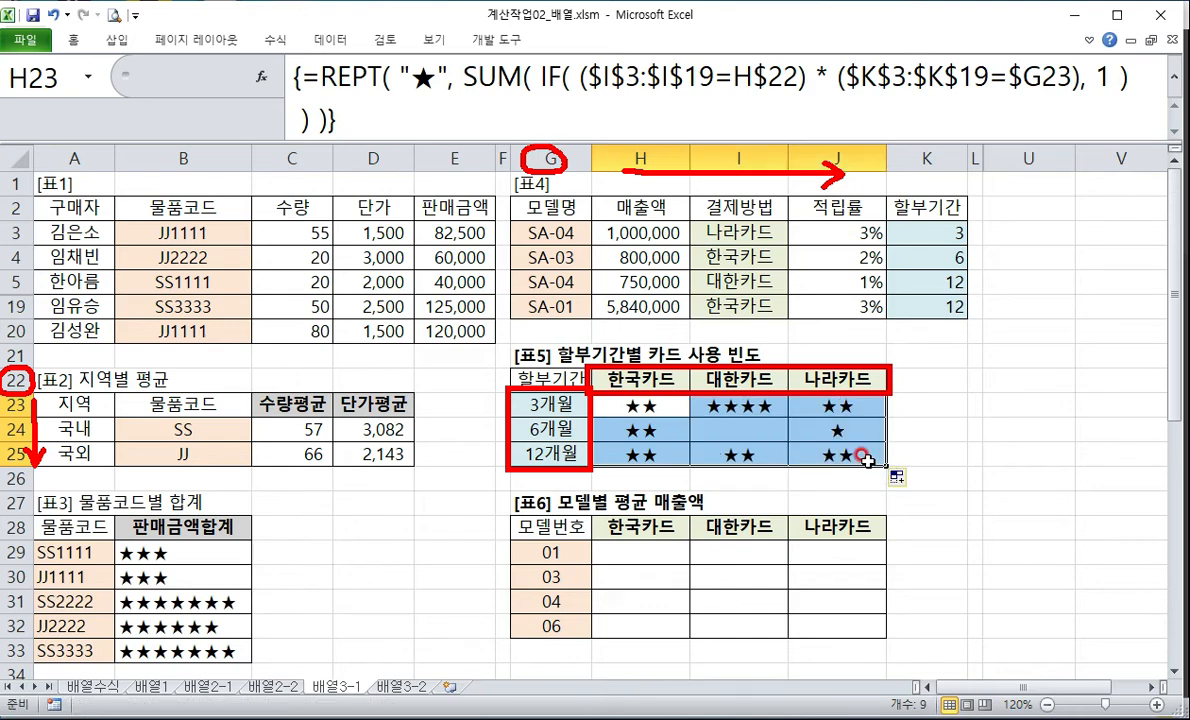
{"action": "left_click", "coordinate": [679, 403]}
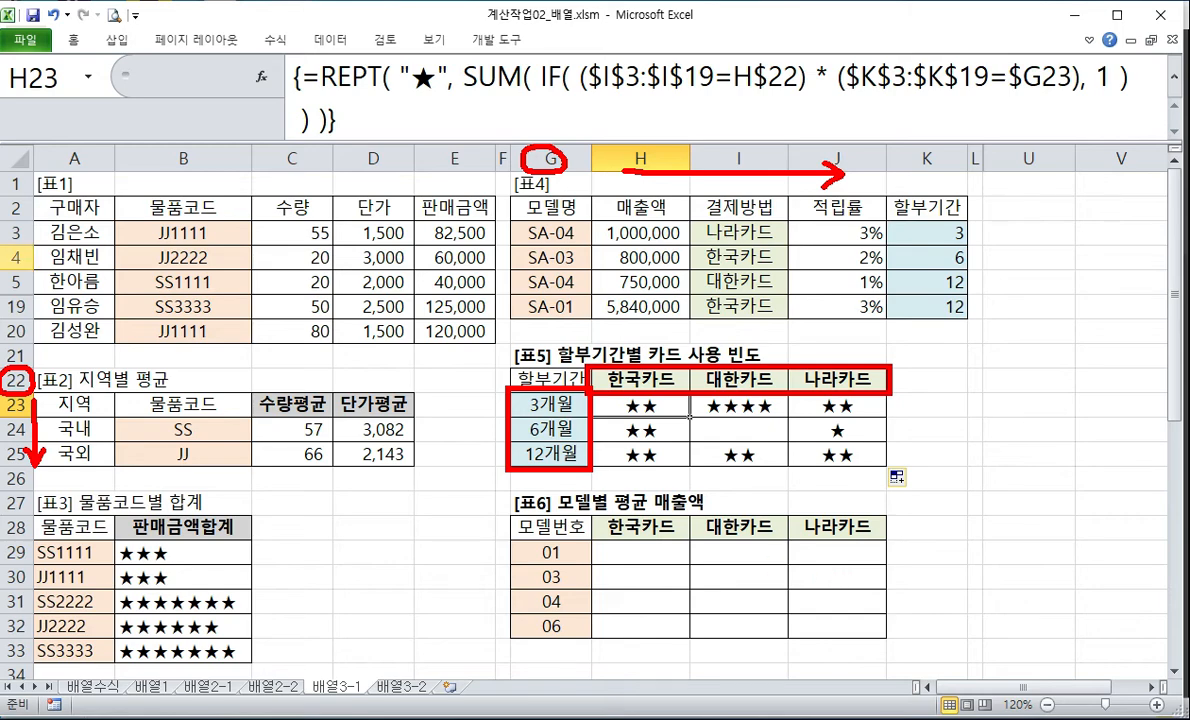
{"action": "key", "text": "Escape"}
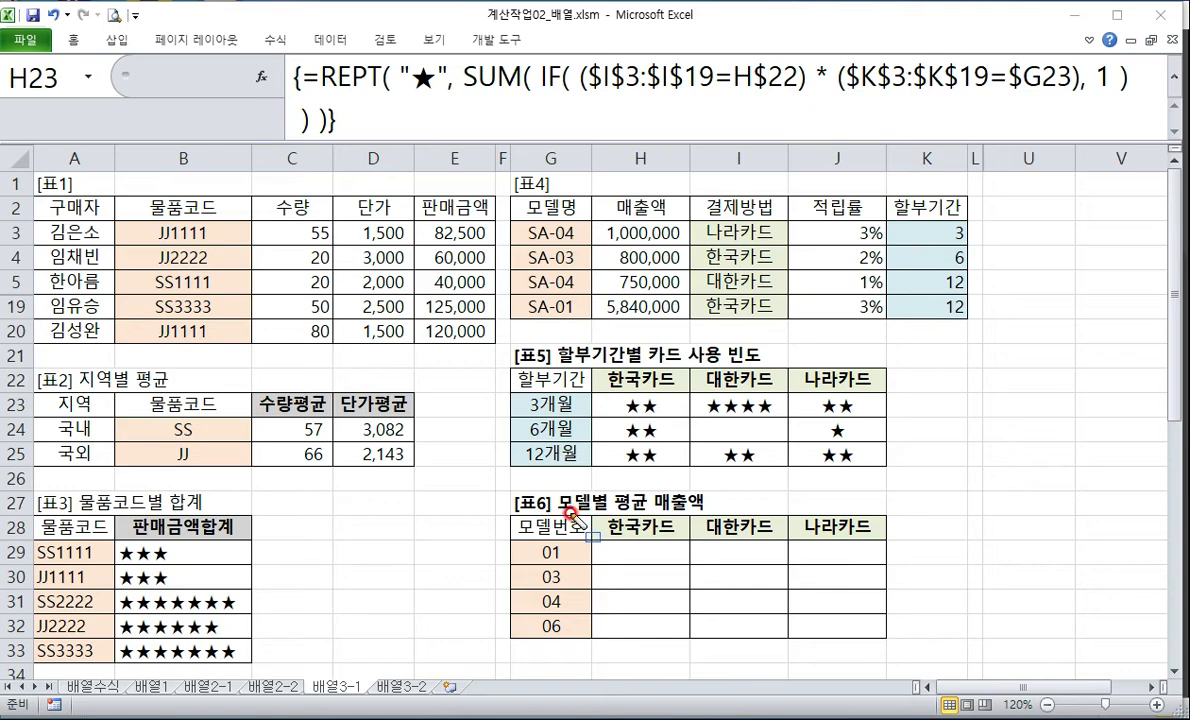
{"action": "mouse_move", "coordinate": [593, 516]}
{"action": "left_mouse_down"}
{"action": "mouse_move", "coordinate": [700, 540]}
{"action": "mouse_move", "coordinate": [885, 540]}
{"action": "left_mouse_up"}
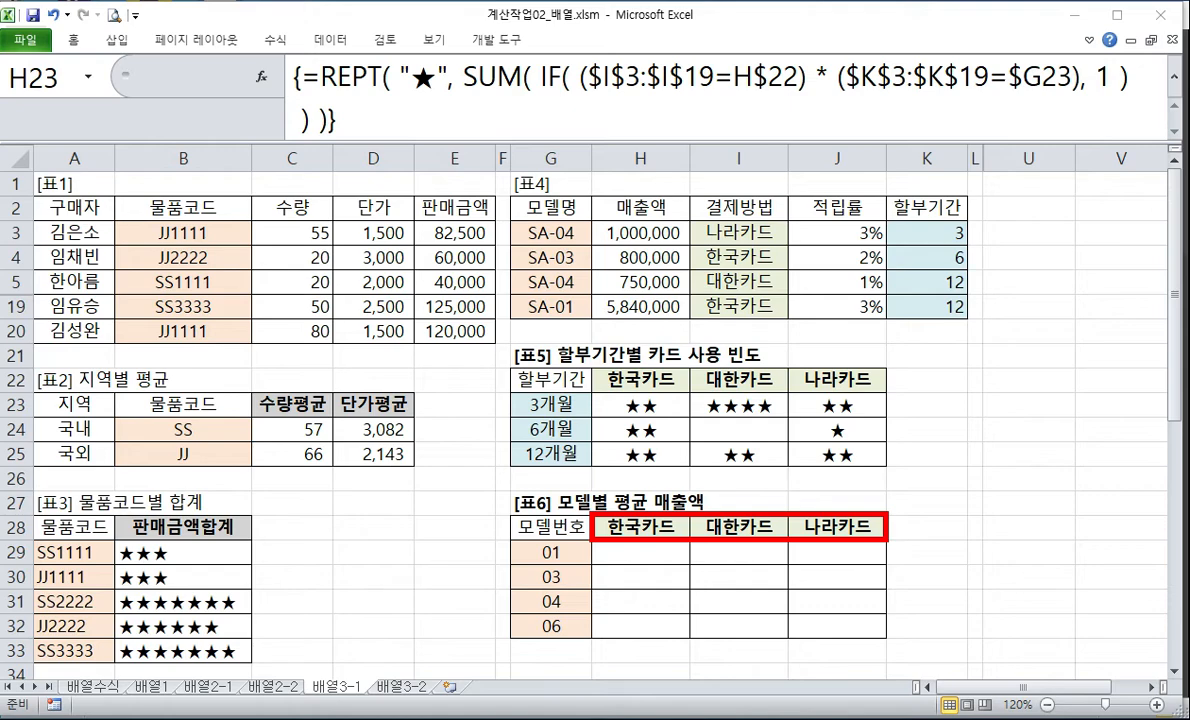
{"action": "left_click_drag", "start_coordinate": [596, 180], "coordinate": [872, 173]}
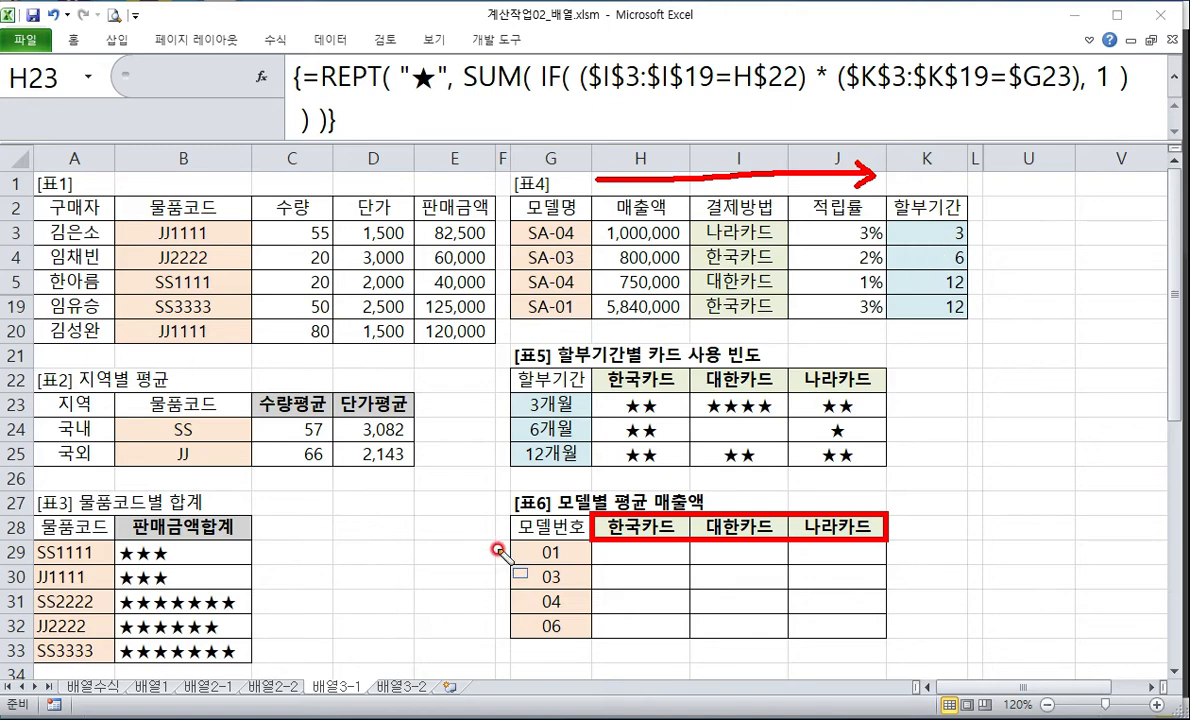
{"action": "mouse_move", "coordinate": [508, 539]}
{"action": "left_mouse_down"}
{"action": "mouse_move", "coordinate": [568, 543]}
{"action": "mouse_move", "coordinate": [592, 642]}
{"action": "left_mouse_up"}
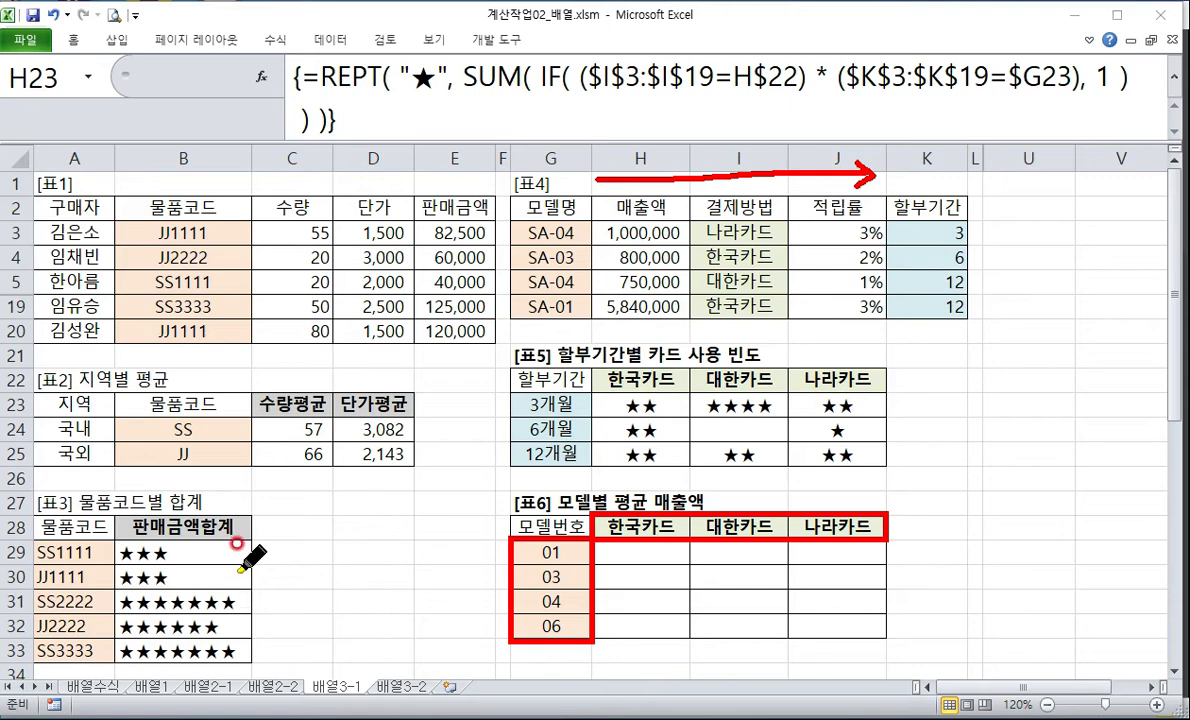
{"action": "mouse_move", "coordinate": [30, 551]}
{"action": "left_mouse_down"}
{"action": "mouse_move", "coordinate": [35, 655]}
{"action": "mouse_move", "coordinate": [46, 645]}
{"action": "left_mouse_up"}
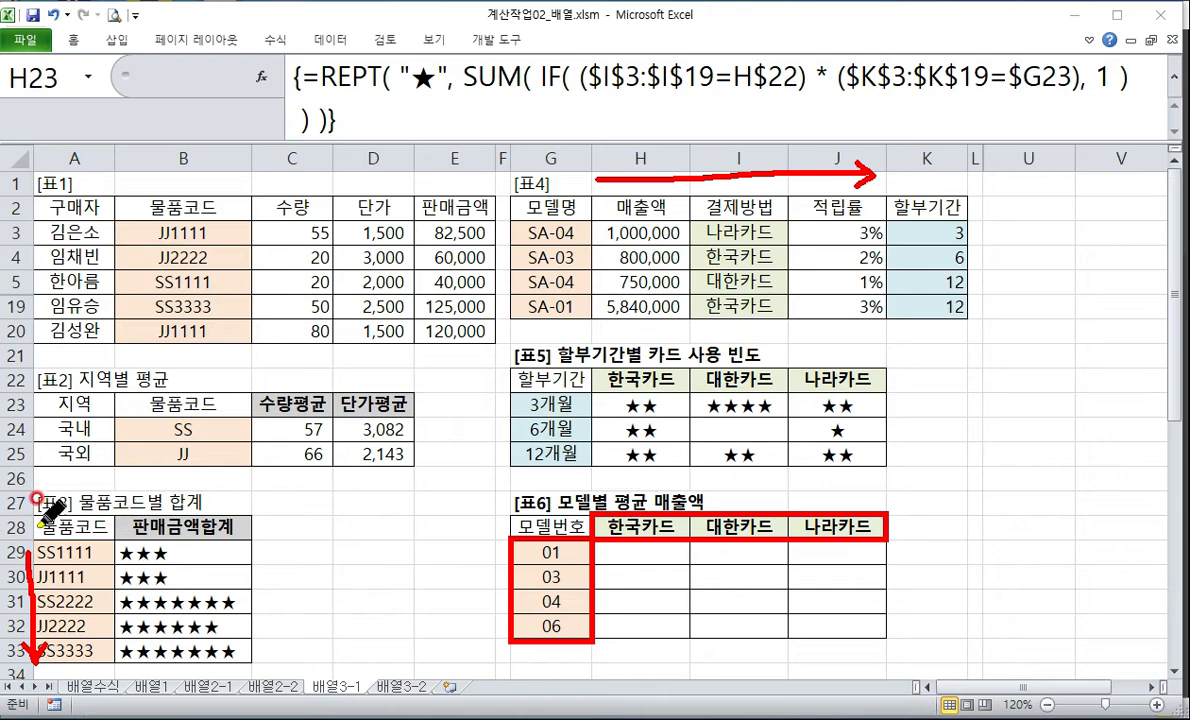
{"action": "mouse_move", "coordinate": [33, 516]}
{"action": "left_mouse_down"}
{"action": "mouse_move", "coordinate": [8, 530]}
{"action": "mouse_move", "coordinate": [32, 517]}
{"action": "left_mouse_up"}
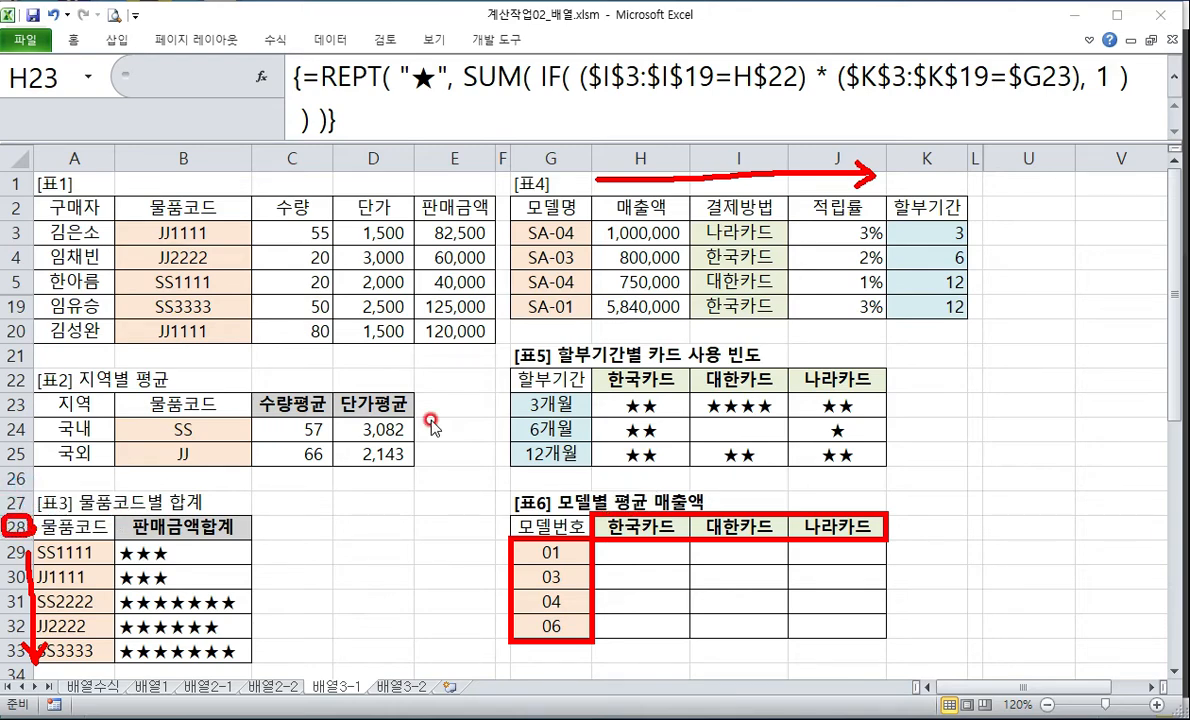
{"action": "mouse_move", "coordinate": [560, 138]}
{"action": "left_mouse_down"}
{"action": "mouse_move", "coordinate": [535, 158]}
{"action": "mouse_move", "coordinate": [572, 154]}
{"action": "left_mouse_up"}
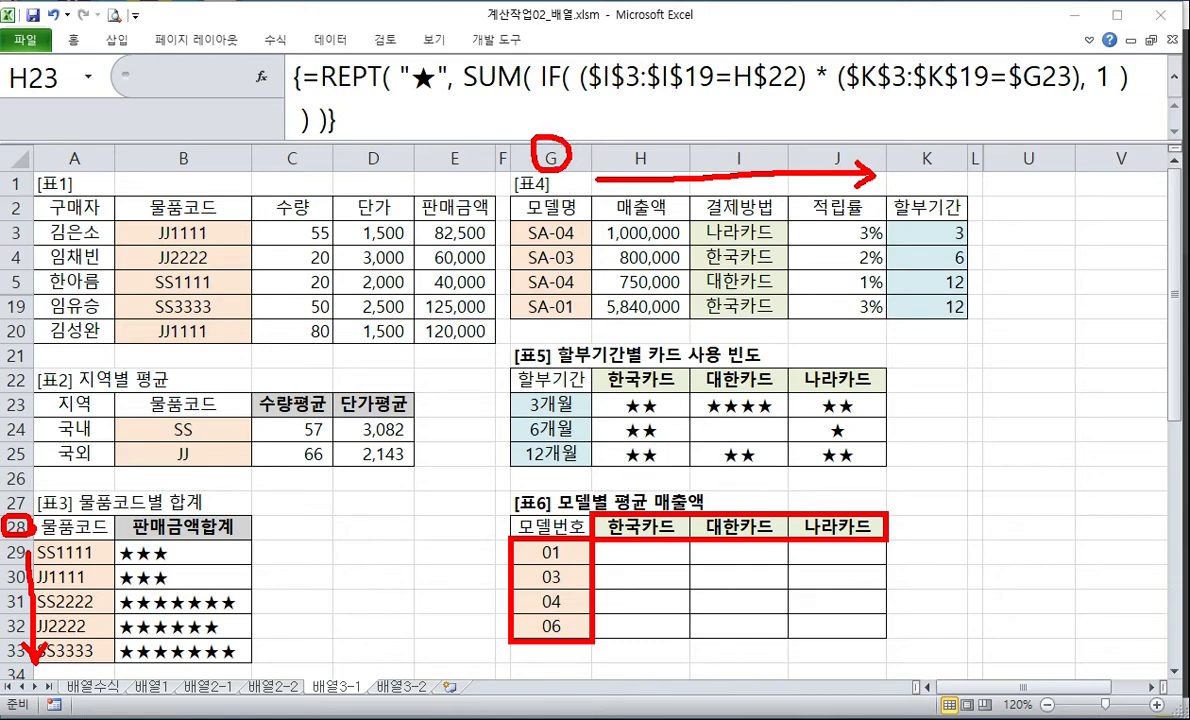
Step: Start the formula =AVERAGE( IF( () * () , in cell H29 of 표6, leaving both conditions empty
{"action": "left_click", "coordinate": [640, 553]}
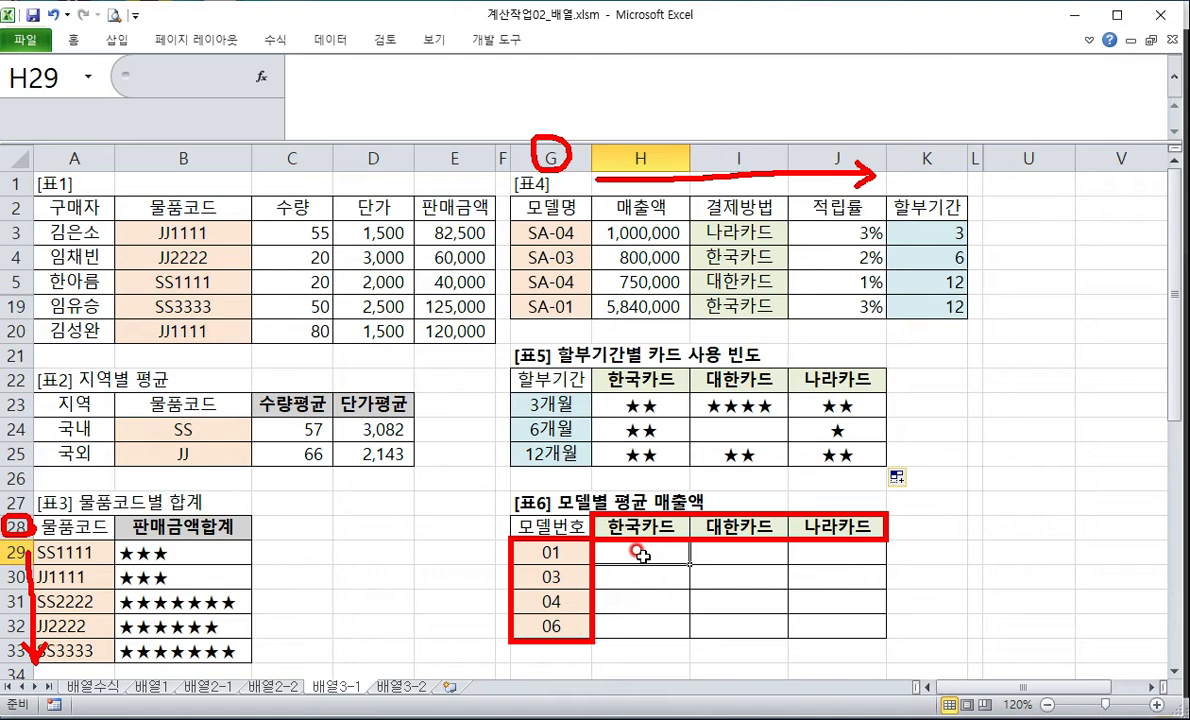
{"action": "left_click", "coordinate": [600, 80]}
{"action": "type", "text": "="}
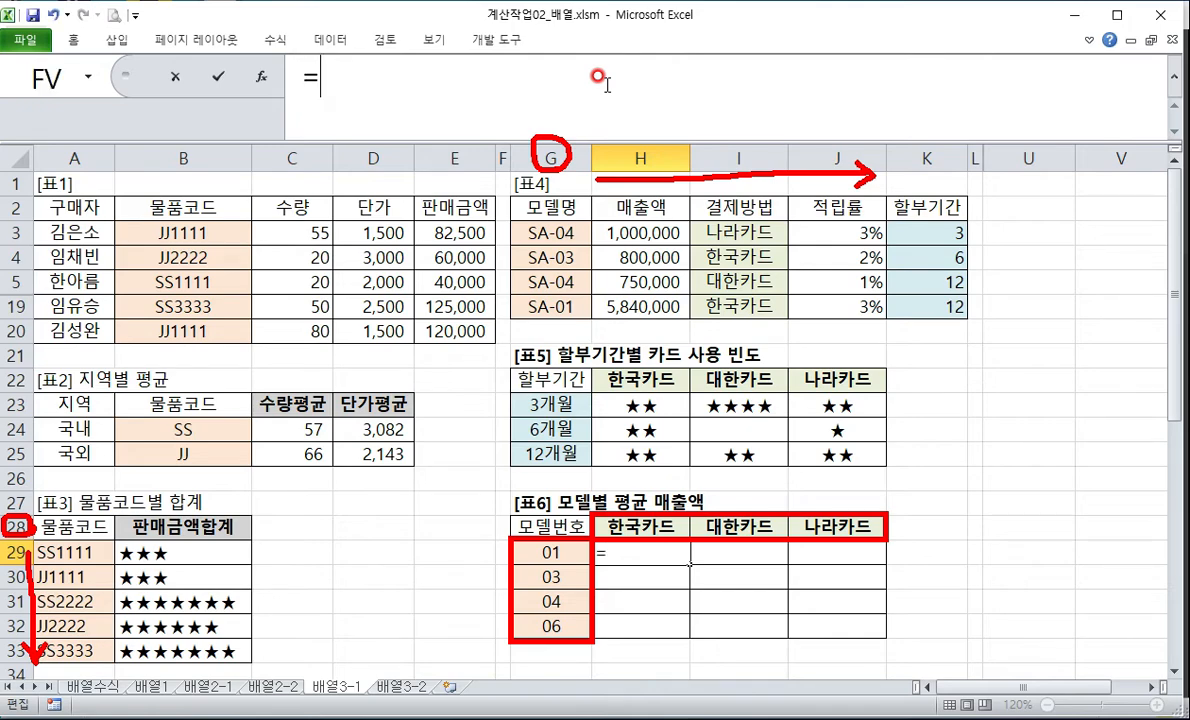
{"action": "type", "text": "AV"}
{"action": "key", "text": "Down"}
{"action": "key", "text": "Tab"}
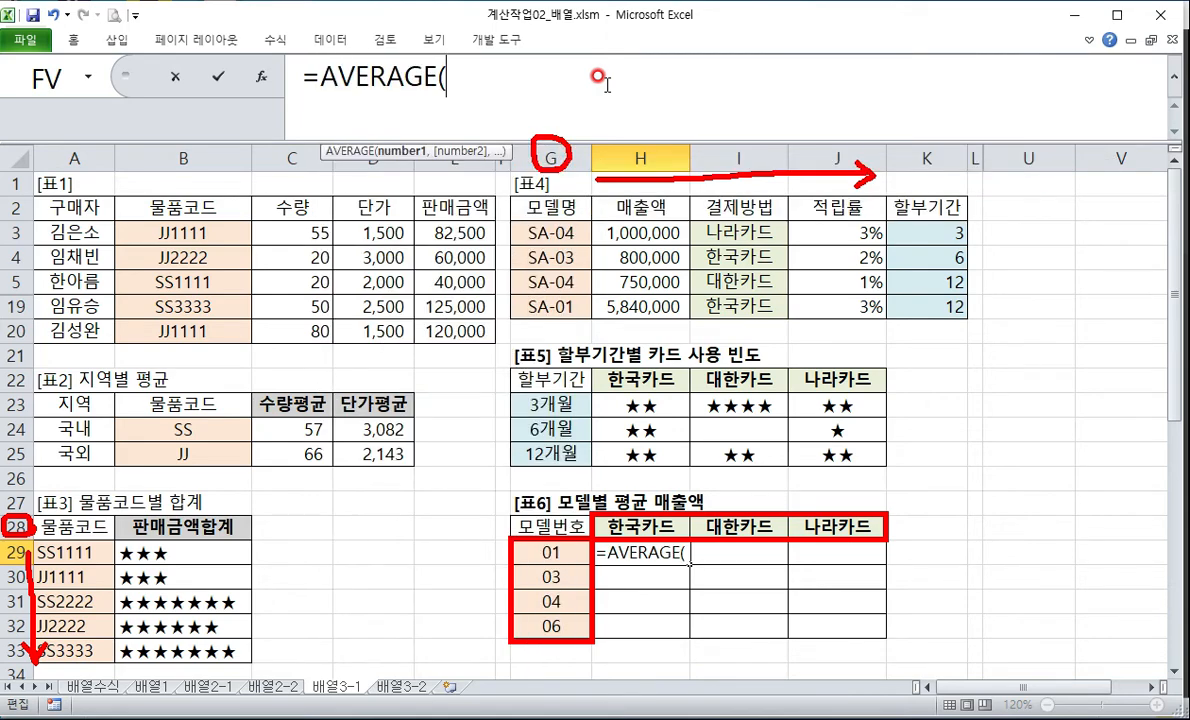
{"action": "type", "text": "IF("}
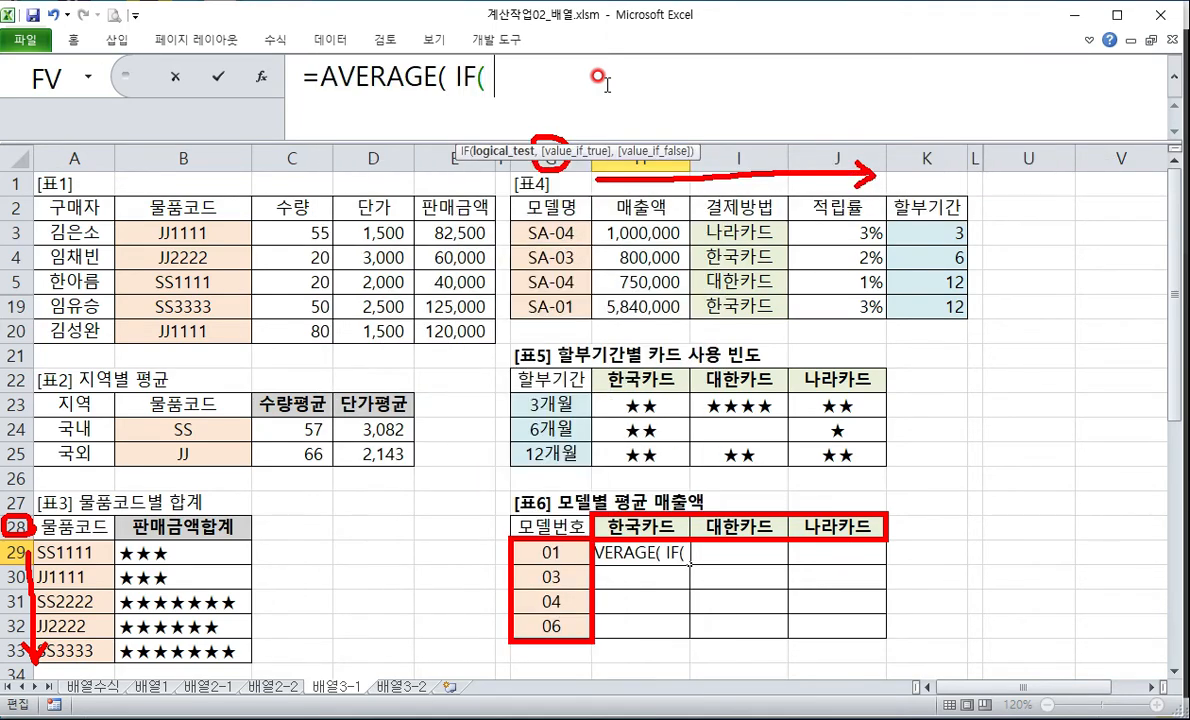
{"action": "type", "text": " () * ()"}
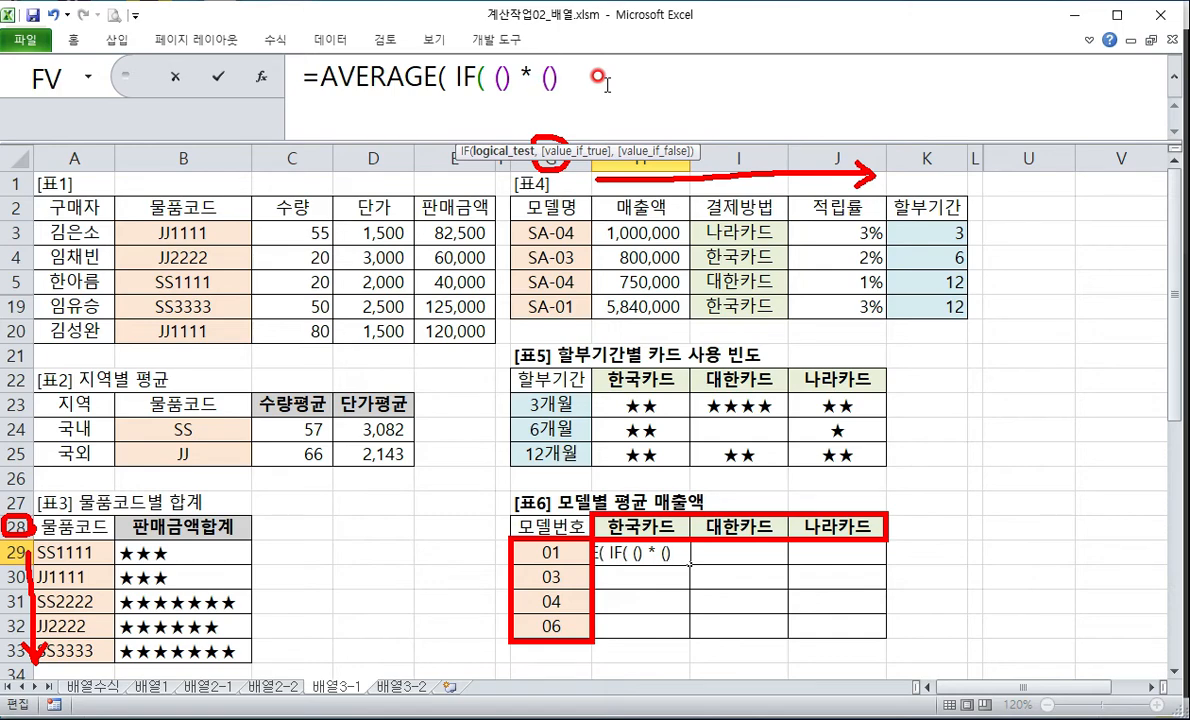
{"action": "type", "text": " ,"}
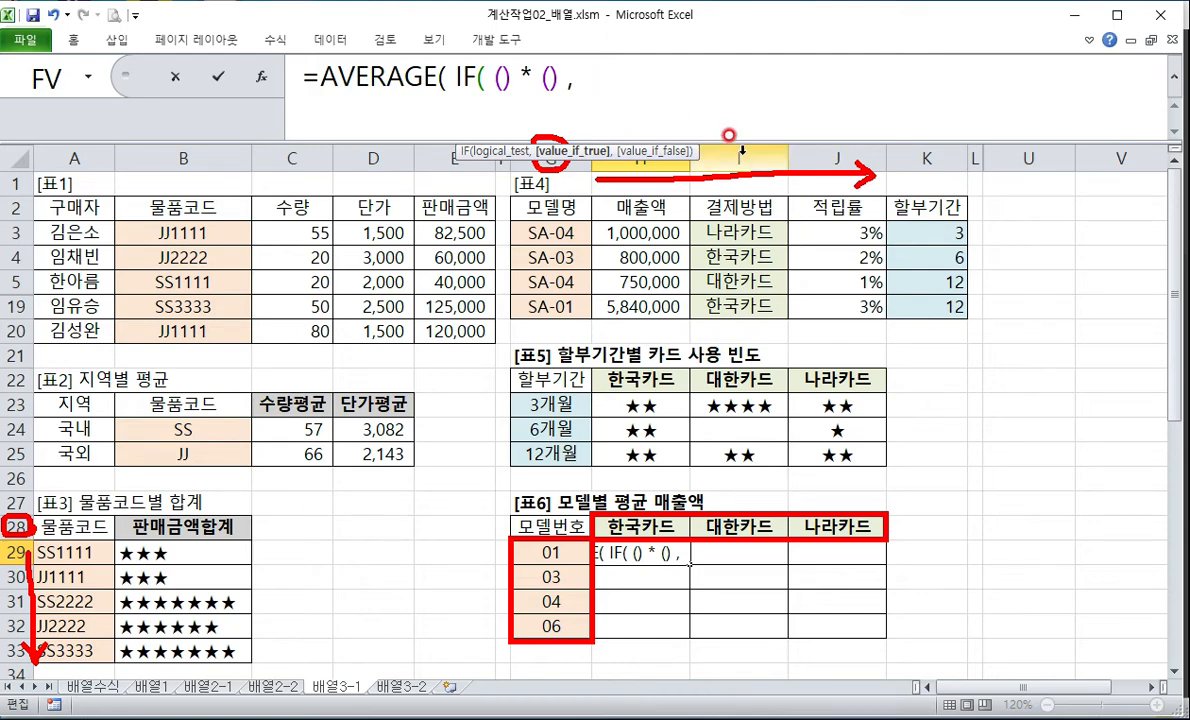
Step: Use the absolute sales range $H$3:$H$19 from 표4 as the value to average and close both functions
{"action": "left_click_drag", "start_coordinate": [635, 243], "coordinate": [630, 308]}
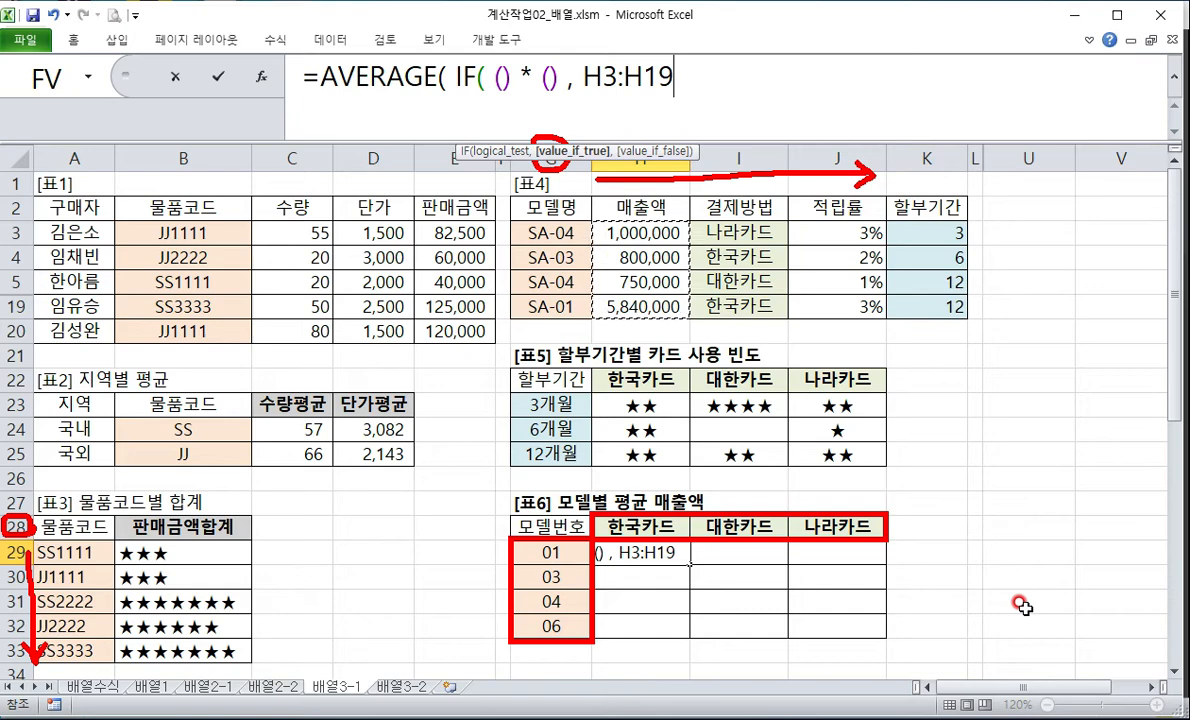
{"action": "key", "text": "F4"}
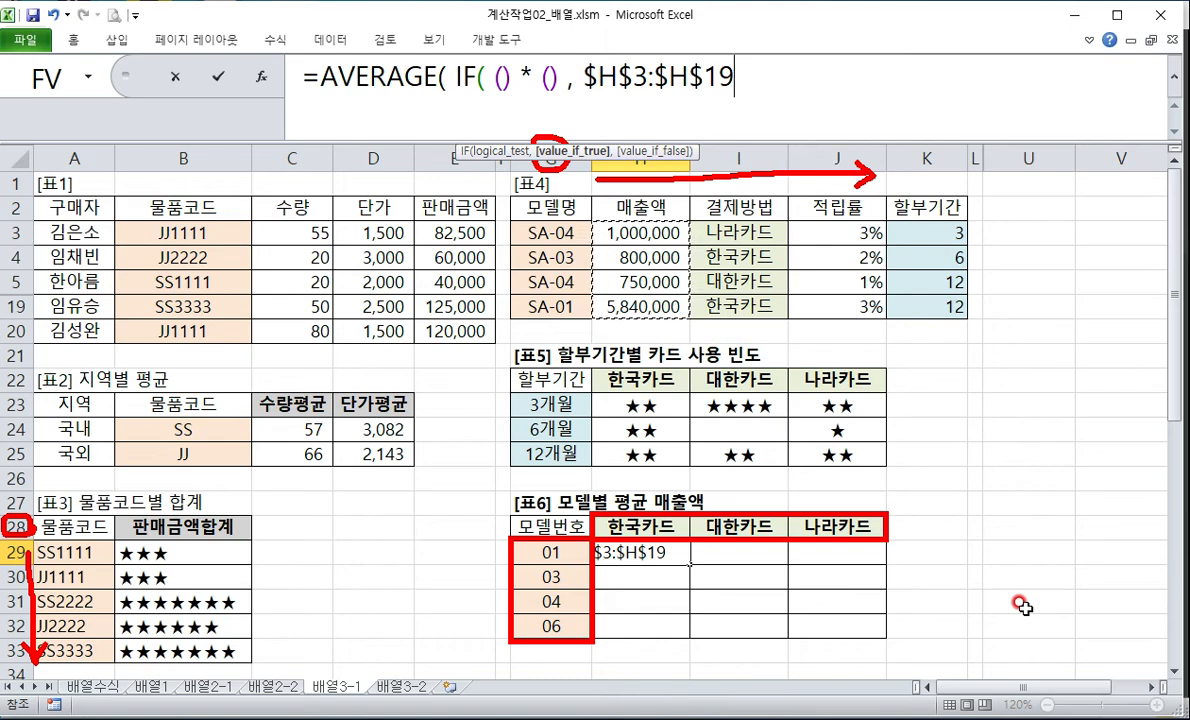
{"action": "type", "text": ") )"}
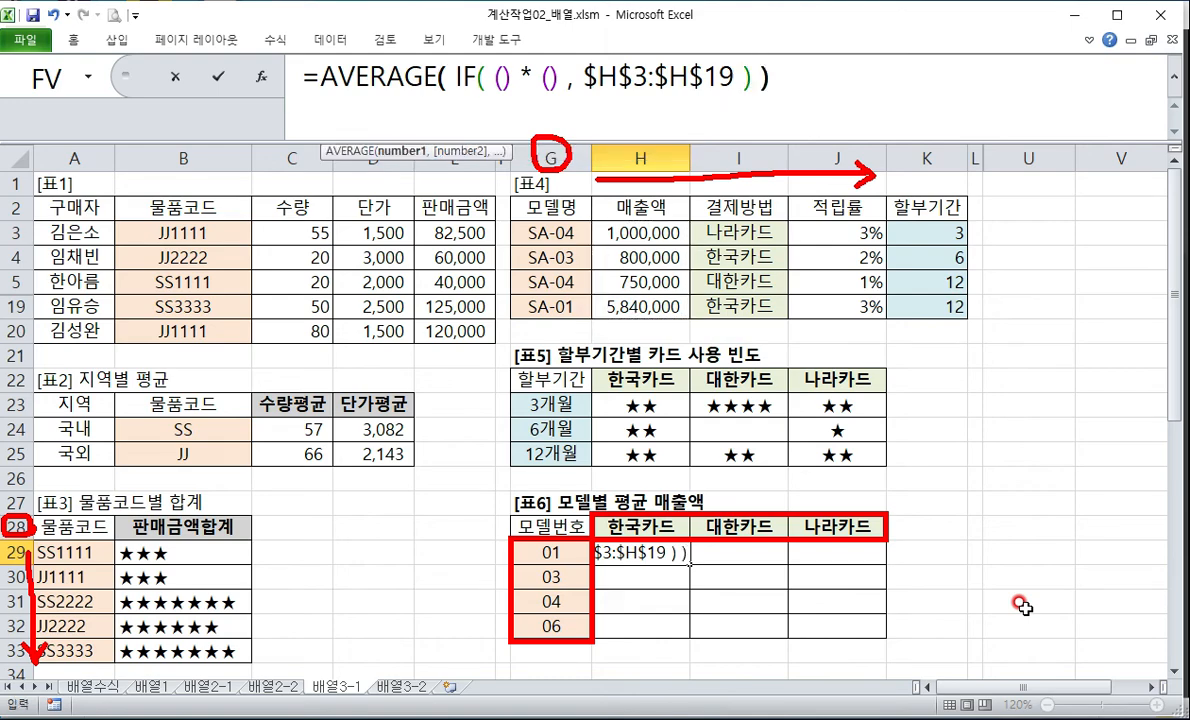
Step: Fill the first condition with $I$3:$I$19=H$28, matching the payment method range to the card name with its row locked
{"action": "key", "text": "F2"}
{"action": "key", "text": "Left"}
{"action": "key", "text": "Left"}
{"action": "key", "text": "Left"}
{"action": "key", "text": "Left"}
{"action": "key", "text": "Left"}
{"action": "key", "text": "Left"}
{"action": "key", "text": "Left"}
{"action": "key", "text": "Left"}
{"action": "key", "text": "Left"}
{"action": "key", "text": "Left"}
{"action": "key", "text": "Left"}
{"action": "key", "text": "Left"}
{"action": "key", "text": "Left"}
{"action": "key", "text": "Left"}
{"action": "key", "text": "Left"}
{"action": "key", "text": "Left"}
{"action": "key", "text": "Left"}
{"action": "key", "text": "Left"}
{"action": "key", "text": "Left"}
{"action": "key", "text": "Left"}
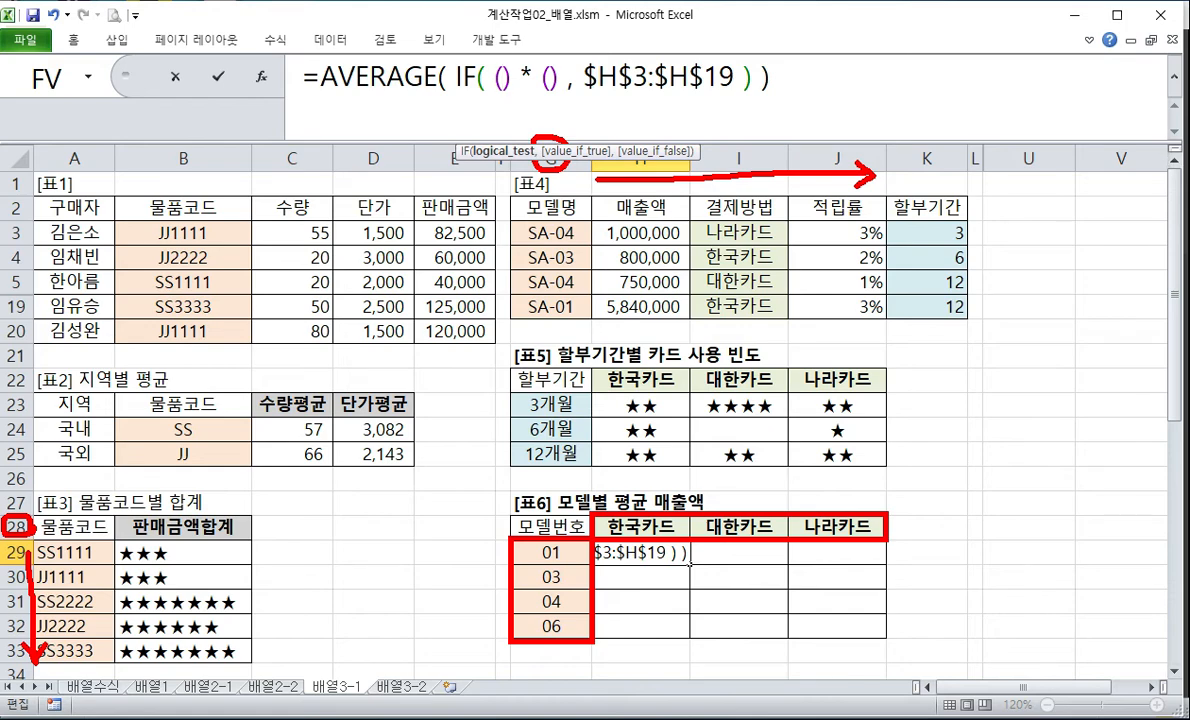
{"action": "left_click_drag", "start_coordinate": [755, 232], "coordinate": [768, 295]}
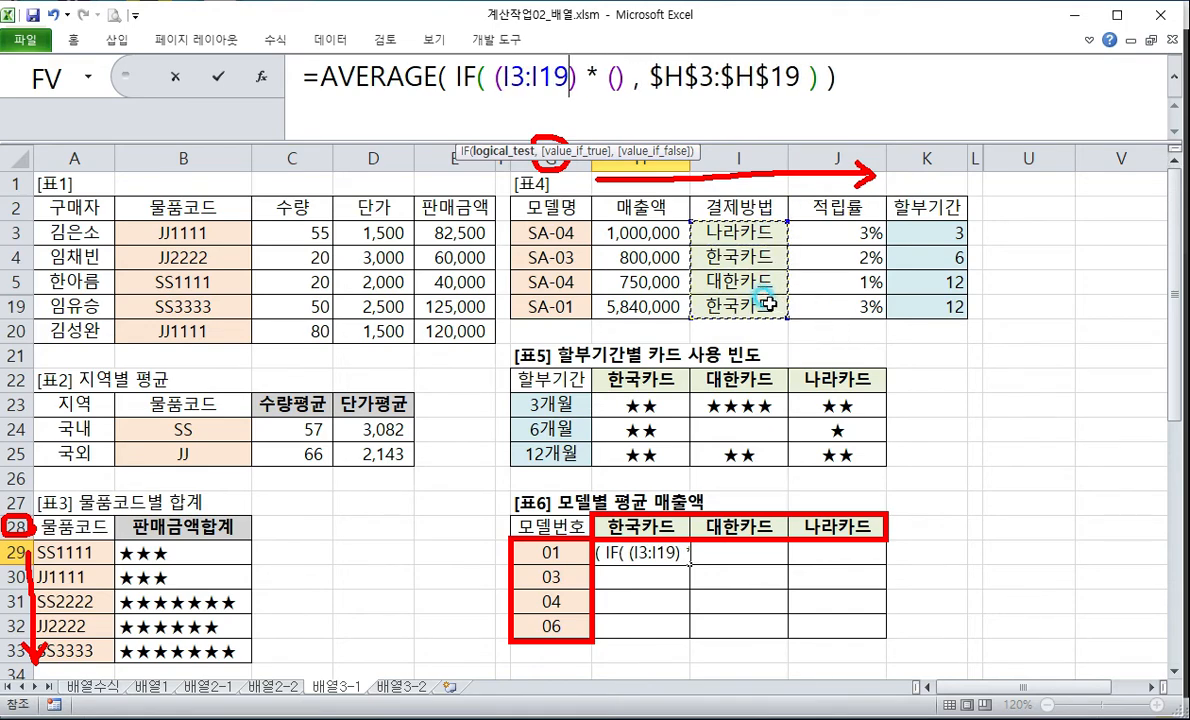
{"action": "key", "text": "F4"}
{"action": "type", "text": "="}
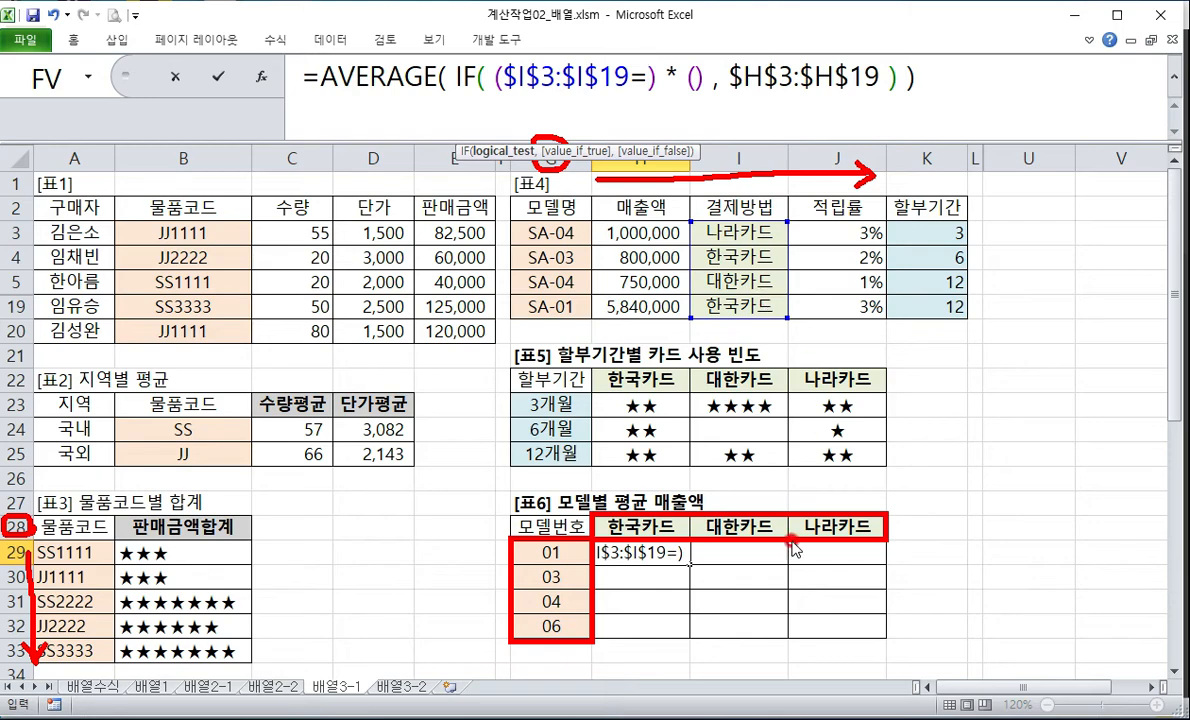
{"action": "left_click", "coordinate": [680, 525]}
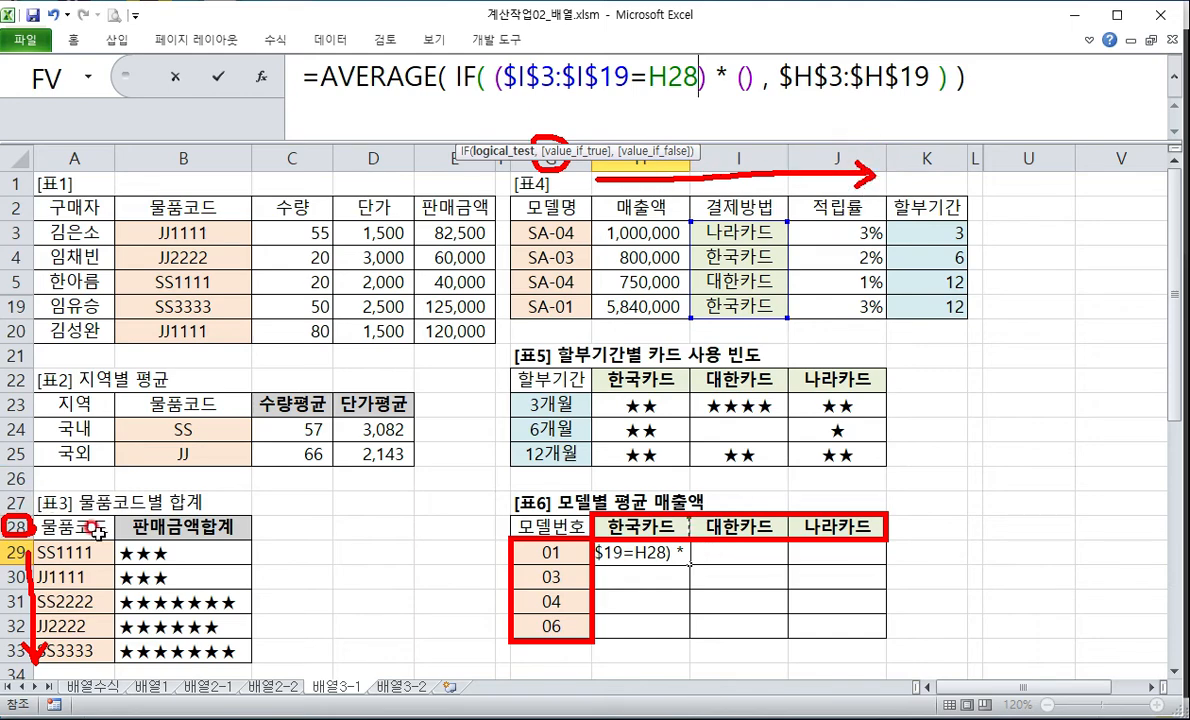
{"action": "key", "text": "F4"}
{"action": "key", "text": "F4"}
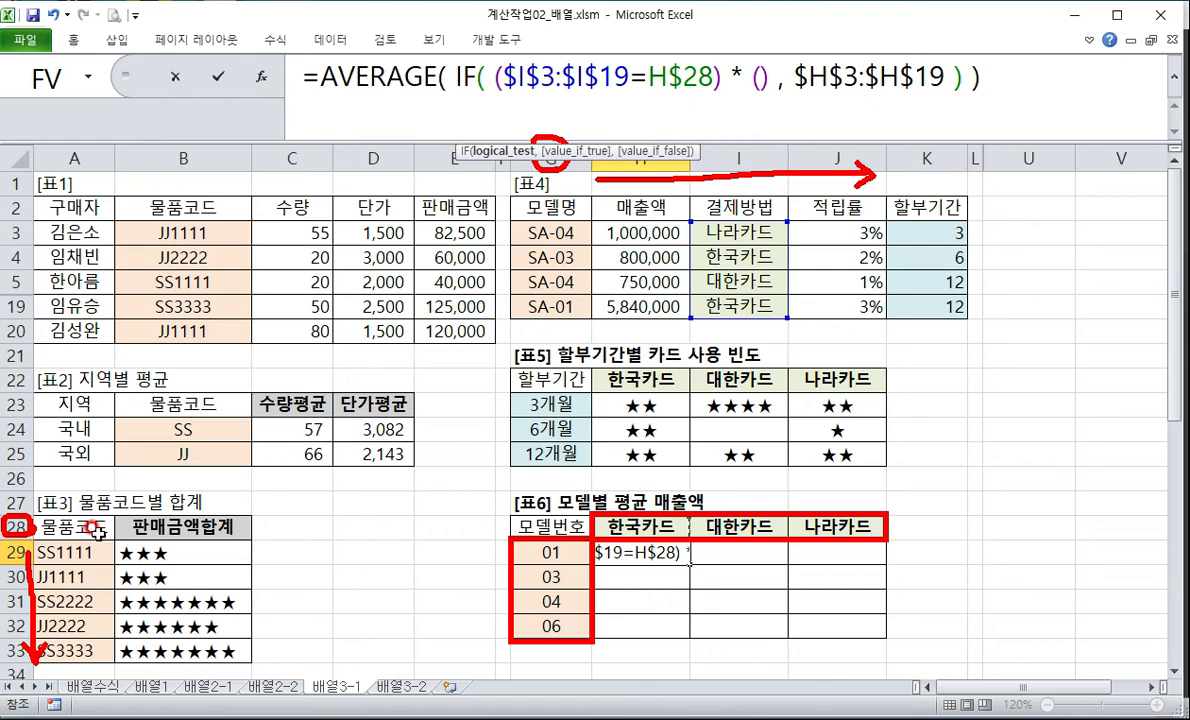
Step: Fill the second condition with $G$3:$G$19=G29, comparing the absolute model name range of 표4 to the model number
{"action": "key", "text": "Return"}
{"action": "key", "text": "Return"}
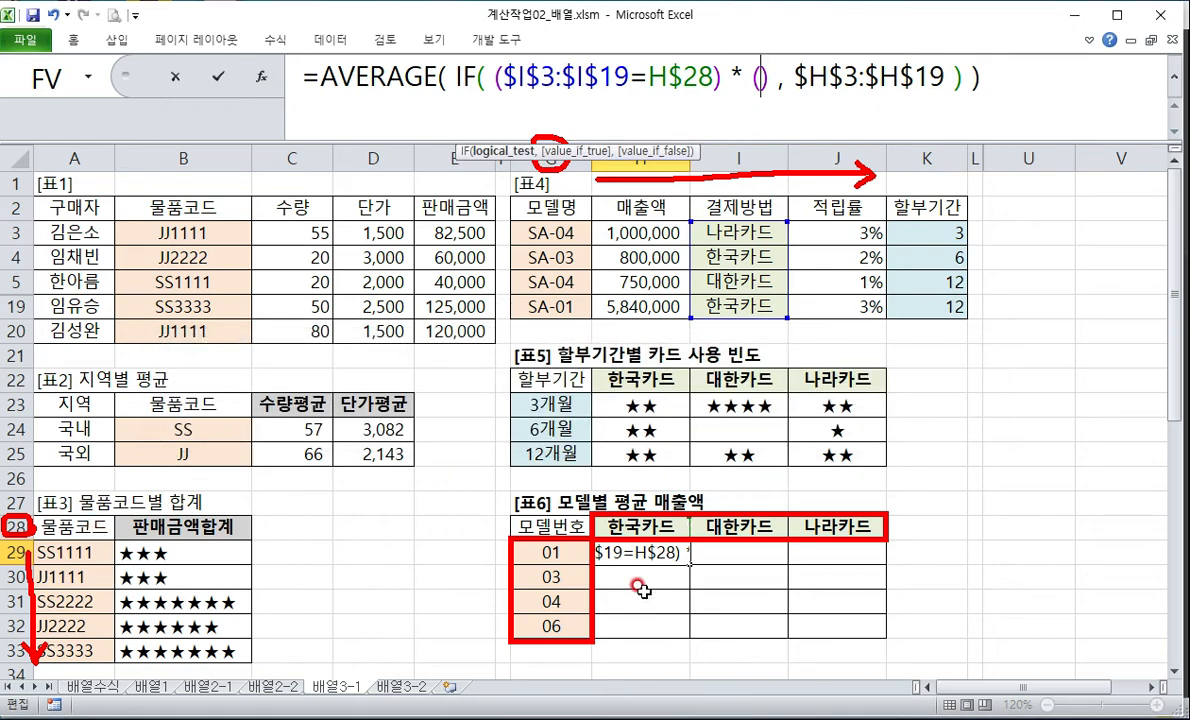
{"action": "left_click_drag", "start_coordinate": [540, 232], "coordinate": [540, 300]}
{"action": "key", "text": "F4"}
{"action": "type", "text": "="}
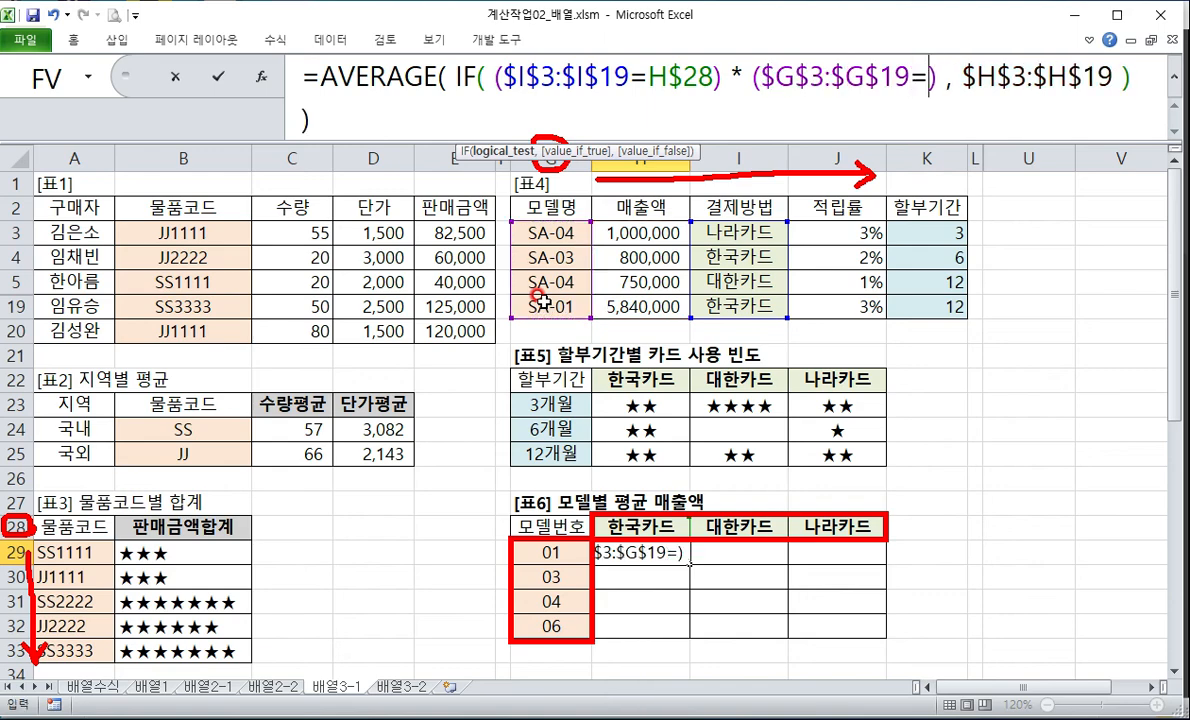
{"action": "left_click", "coordinate": [561, 553]}
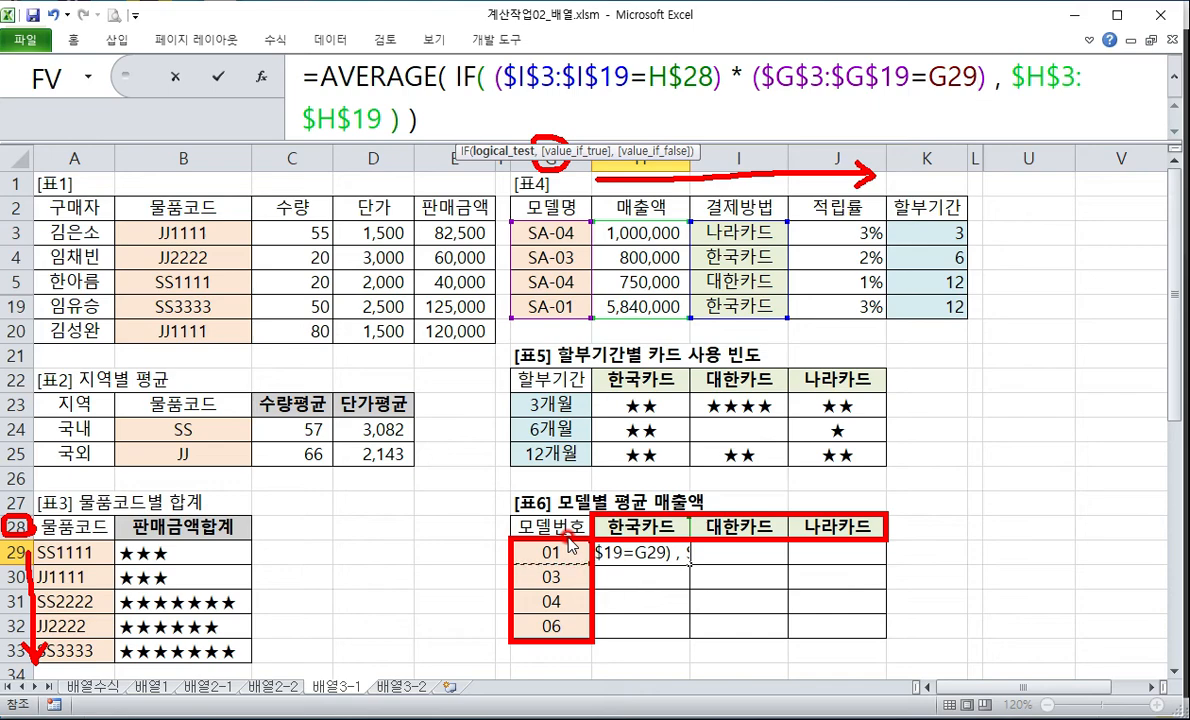
Step: Replace the model name range in the second condition with RIGHT( $G$3:$G$19, 2 ) to compare only the last two characters
{"action": "left_click_drag", "start_coordinate": [909, 76], "coordinate": [762, 72]}
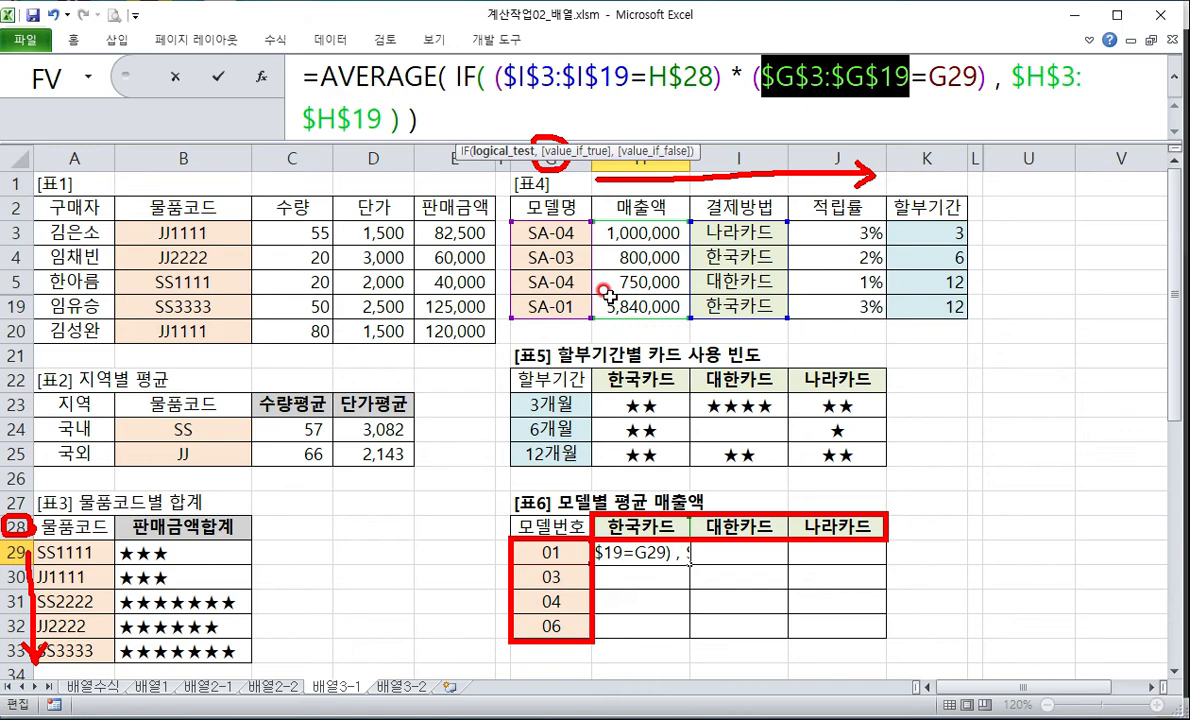
{"action": "key", "text": "Delete"}
{"action": "type", "text": "RI"}
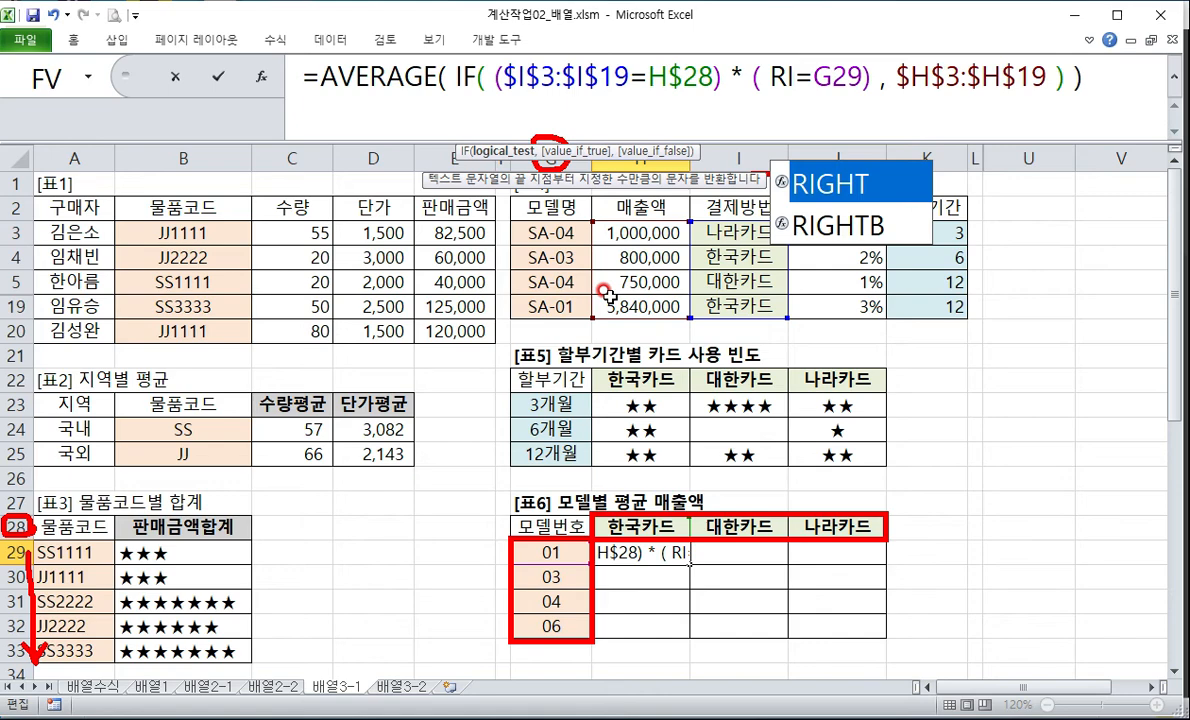
{"action": "key", "text": "Tab"}
{"action": "type", "text": ")"}
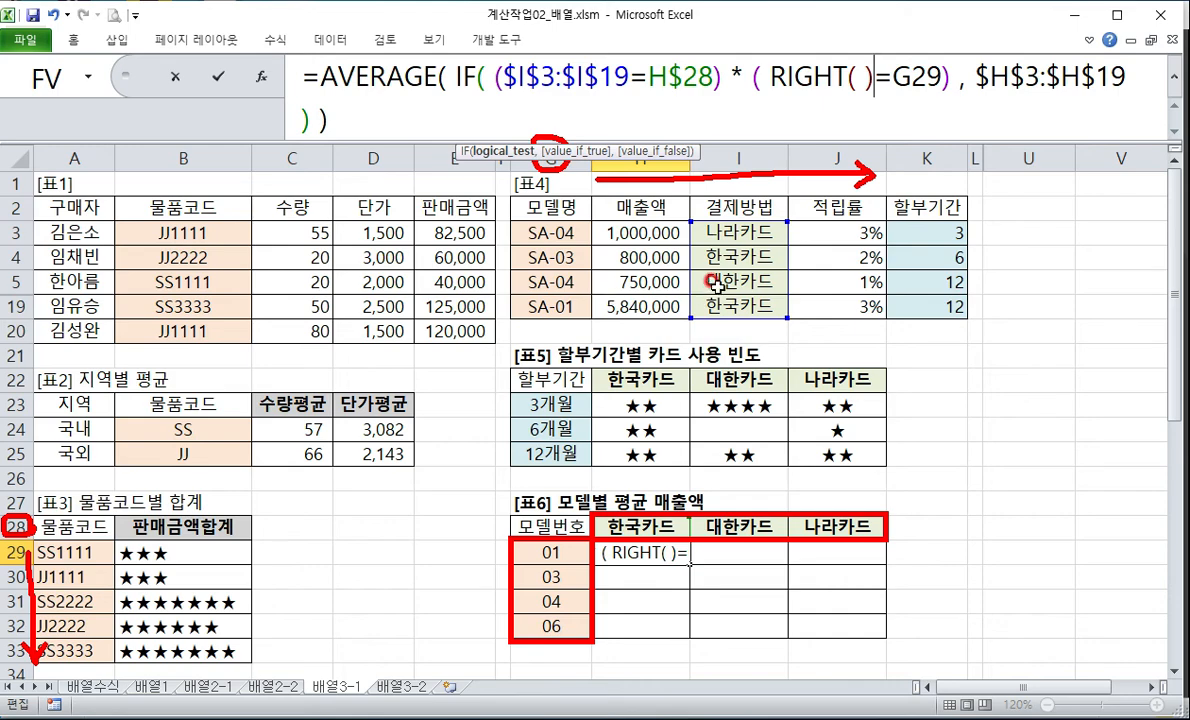
{"action": "key", "text": "Left"}
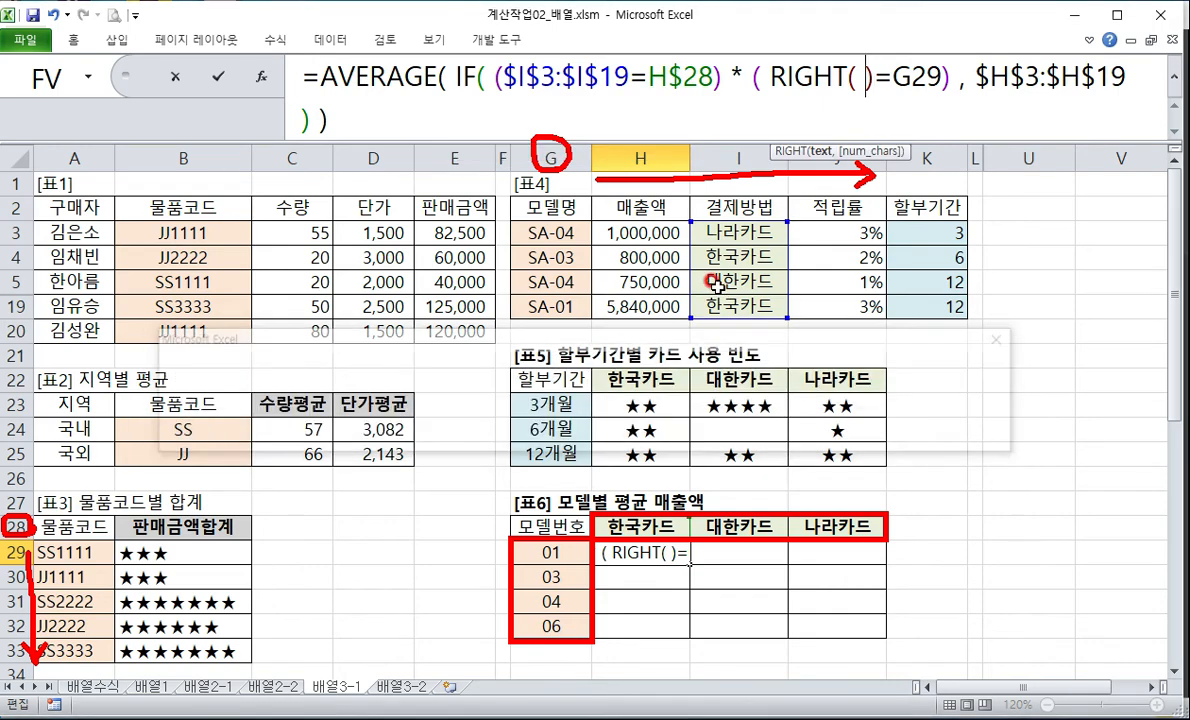
{"action": "left_click_drag", "start_coordinate": [551, 232], "coordinate": [552, 306]}
{"action": "key", "text": "F4"}
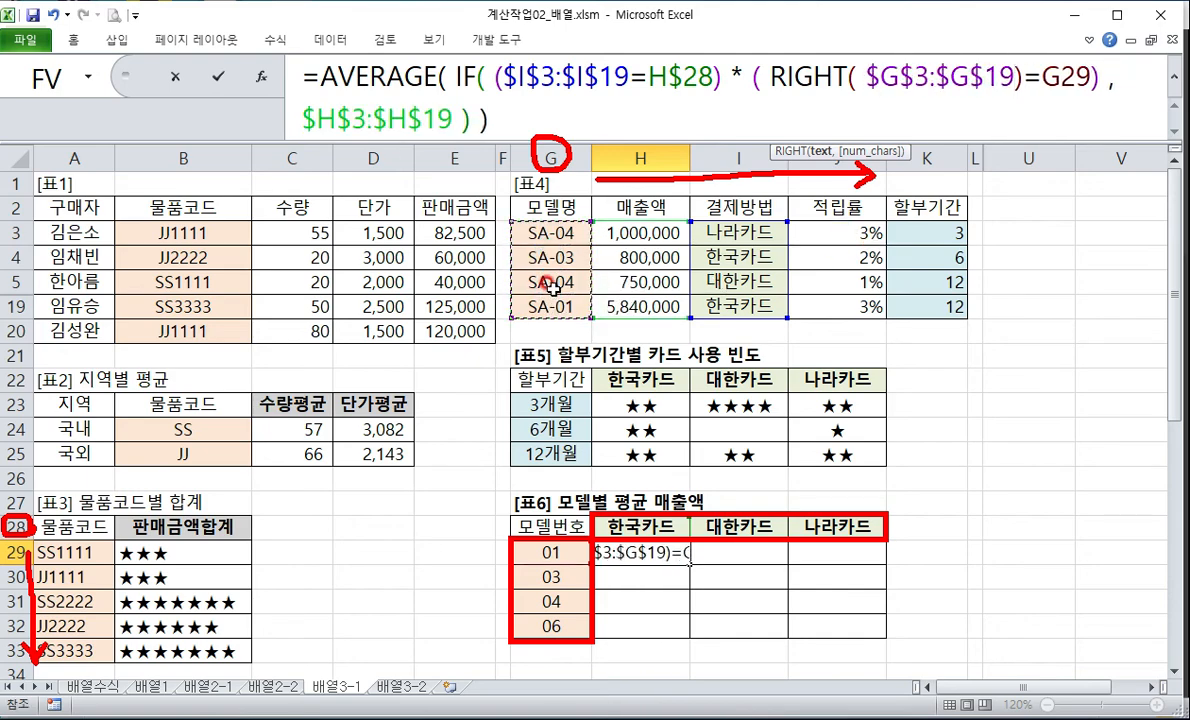
{"action": "type", "text": ", 2"}
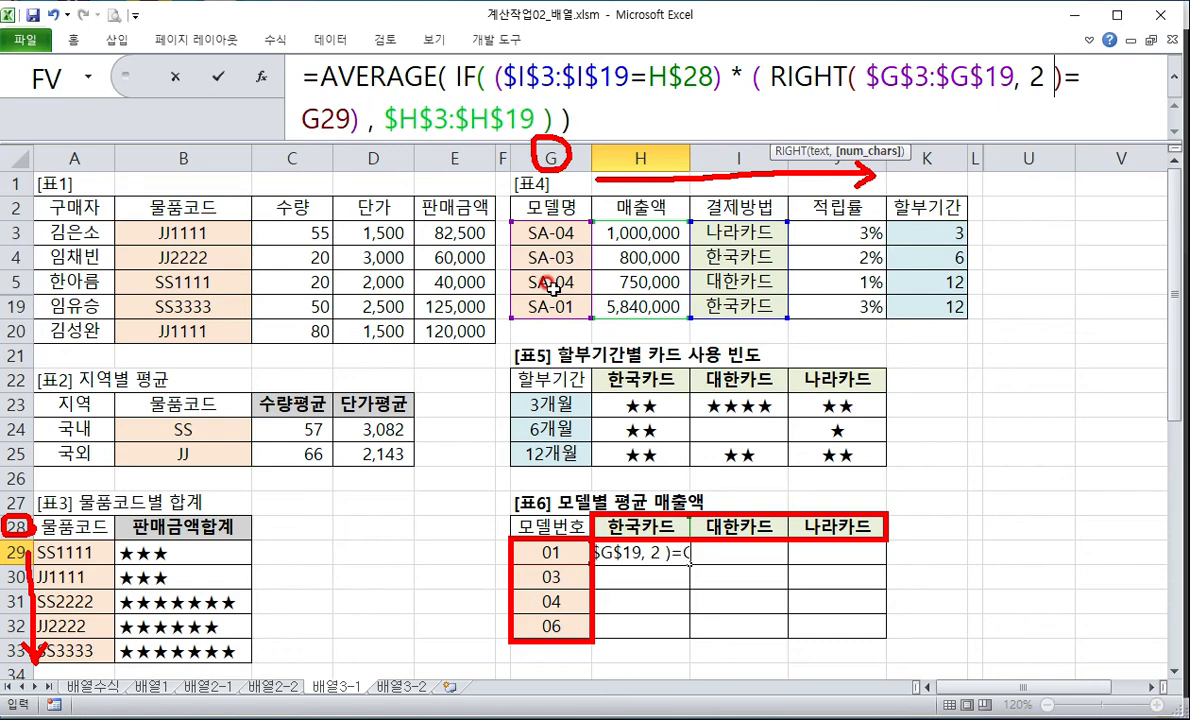
Step: Lock only the column of the model number reference in the second condition, making it $G29
{"action": "left_click", "coordinate": [302, 118]}
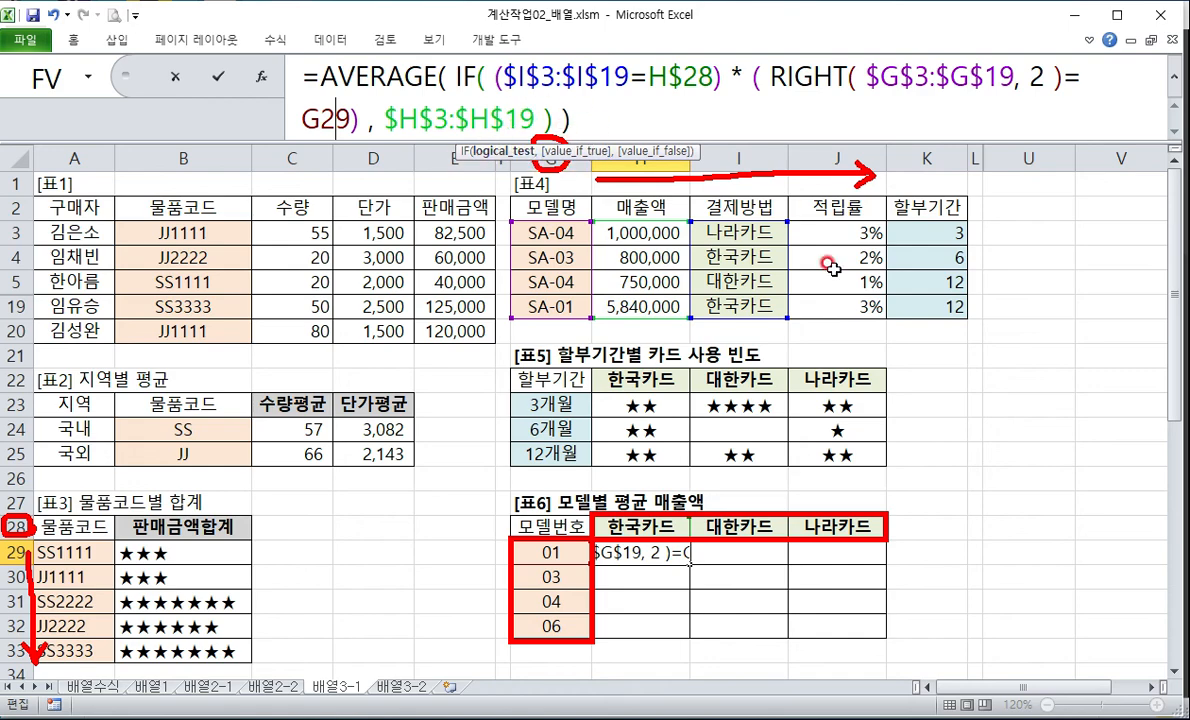
{"action": "key", "text": "F4"}
{"action": "key", "text": "F4"}
{"action": "key", "text": "F4"}
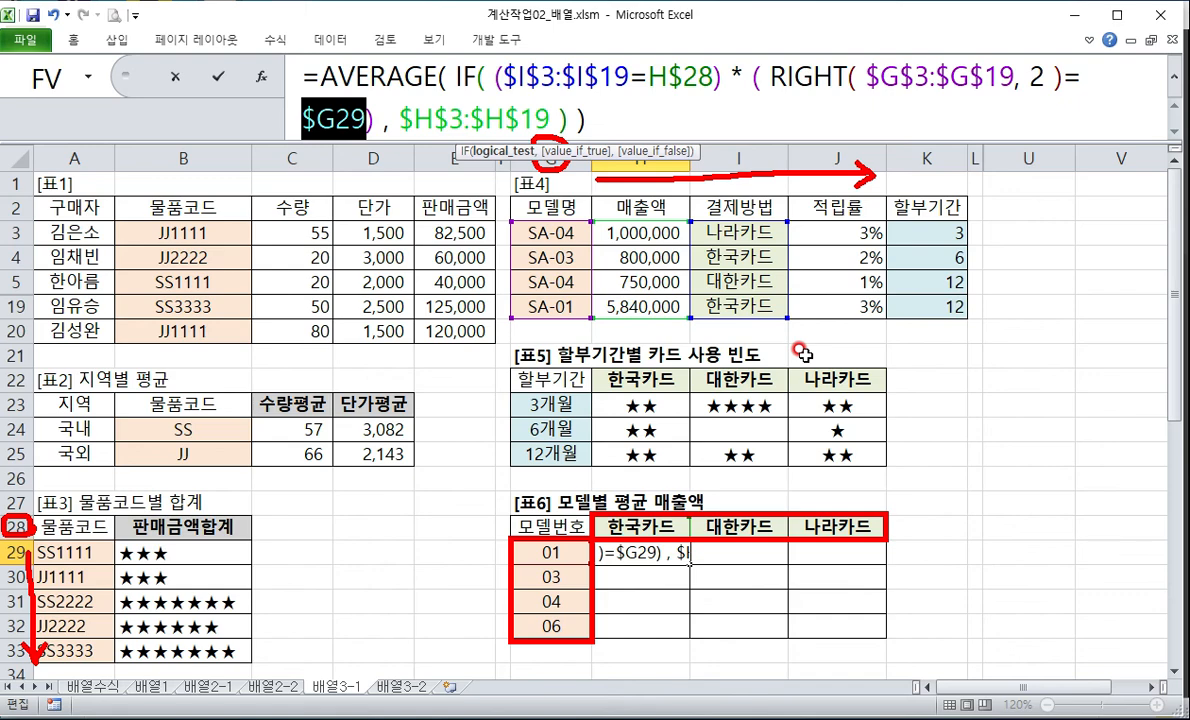
Step: Commit H29 as an array formula and copy it over H29:J32 in 표6
{"action": "key", "text": "ctrl+shift+Return"}
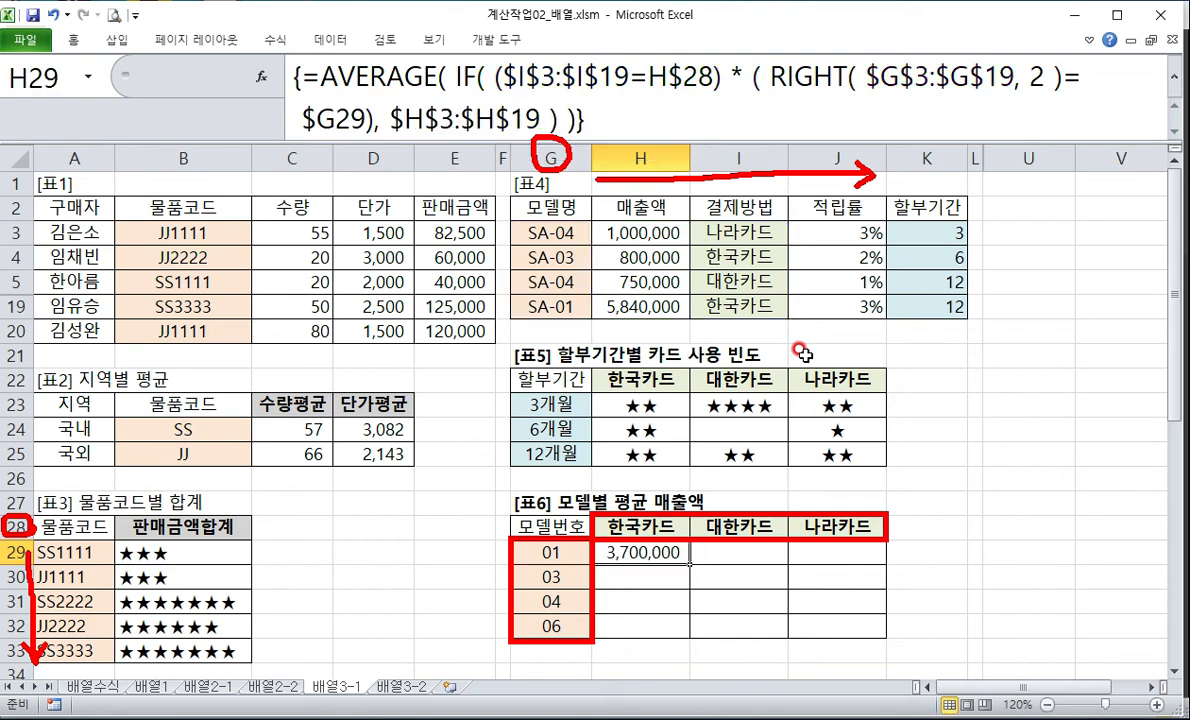
{"action": "left_click_drag", "start_coordinate": [693, 563], "coordinate": [887, 640]}
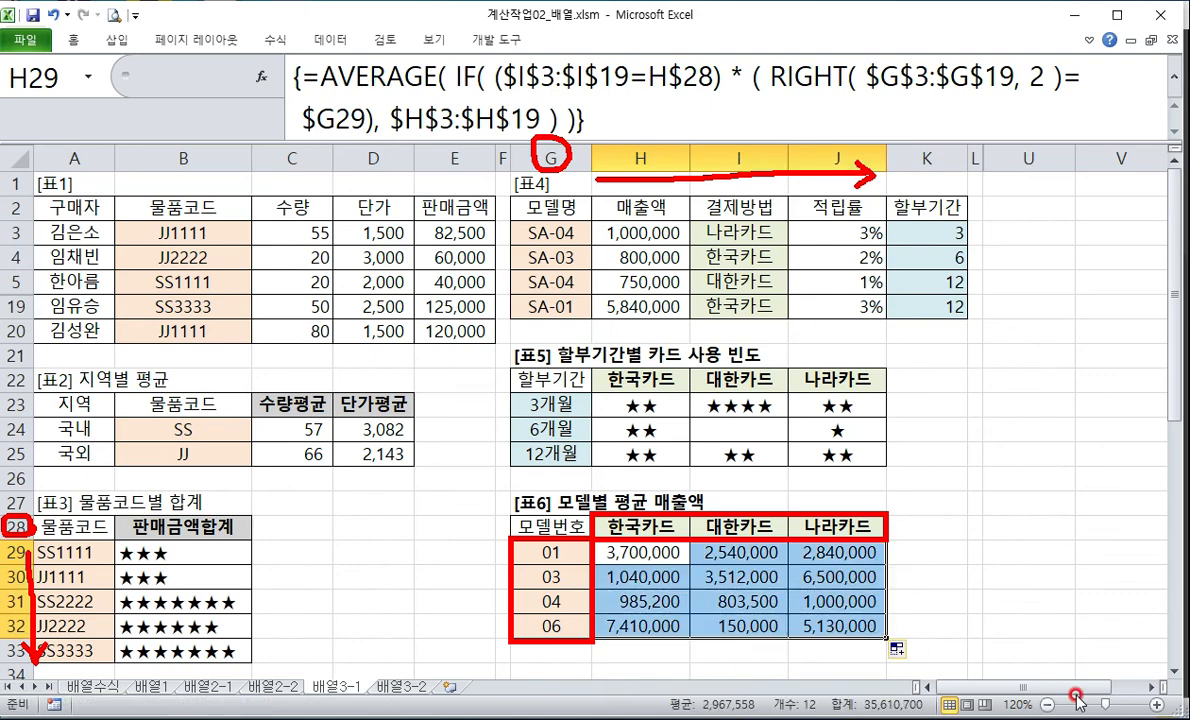
{"action": "left_click", "coordinate": [645, 550]}
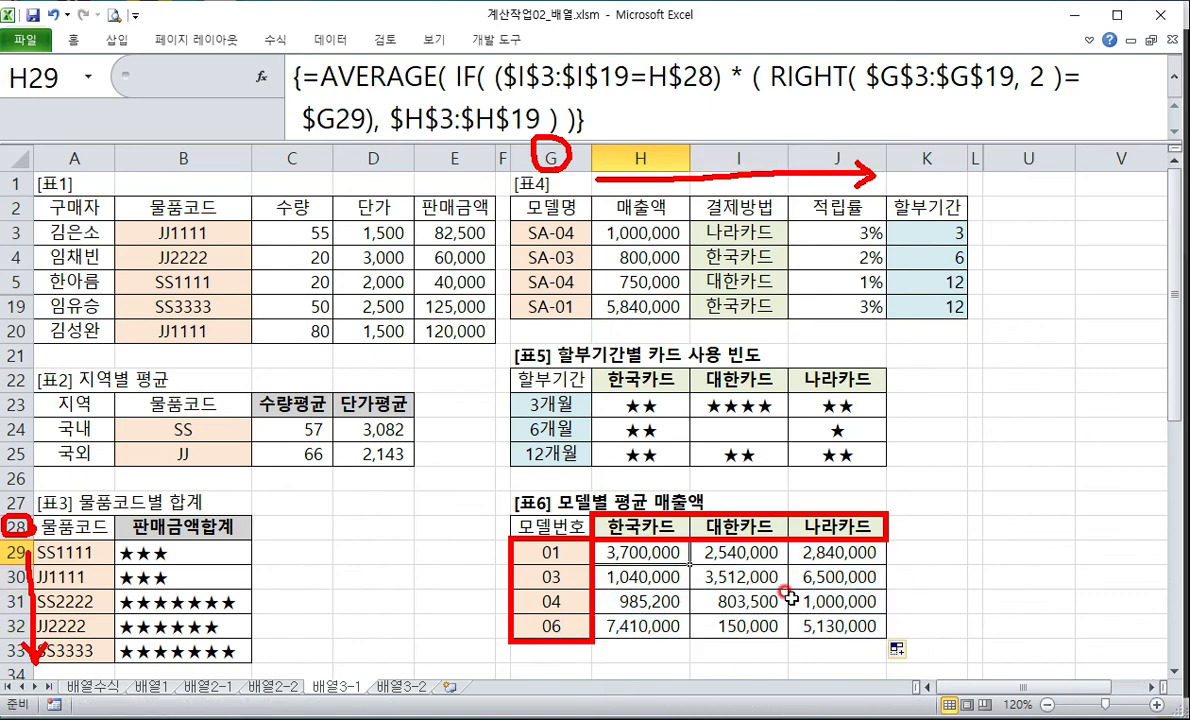